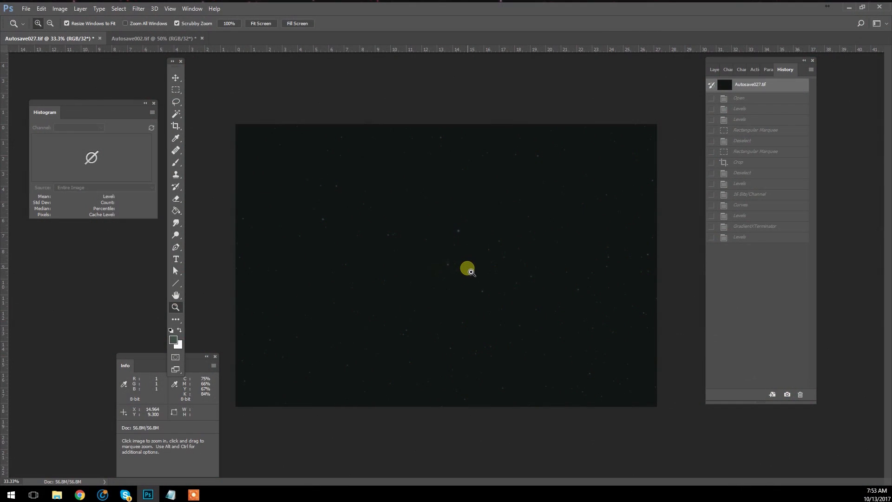
Crop the star field to a marquee just inside its edges, then clear the selection
click(469, 267)
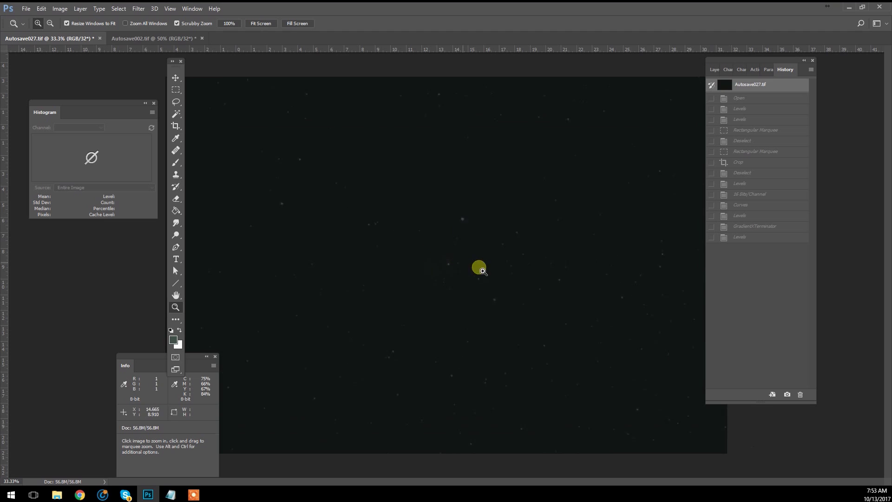
alt+click(564, 271)
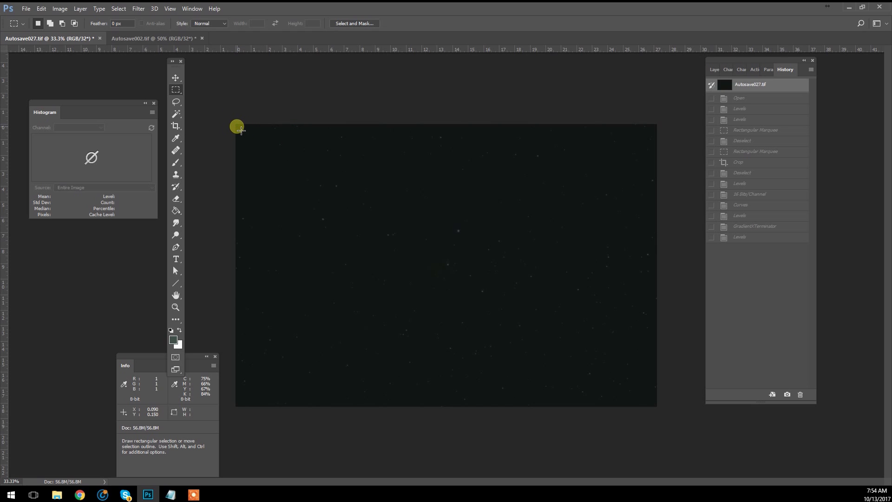
drag(237, 126, 654, 405)
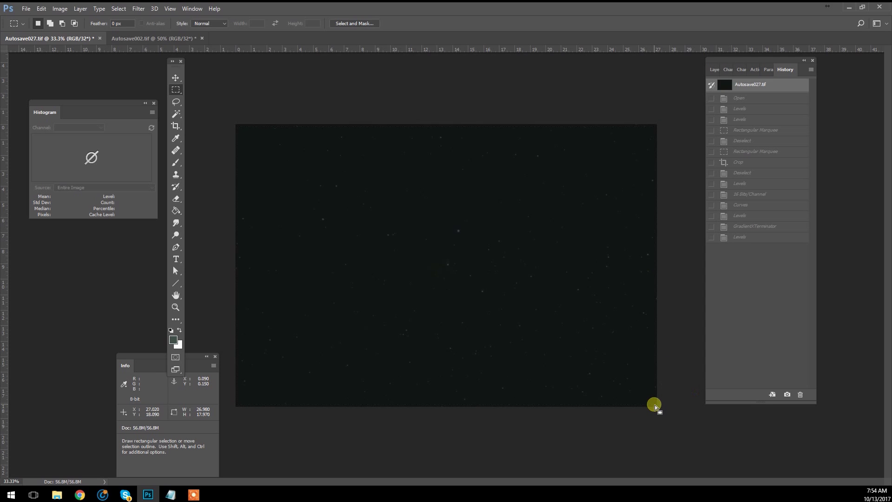
click(68, 9)
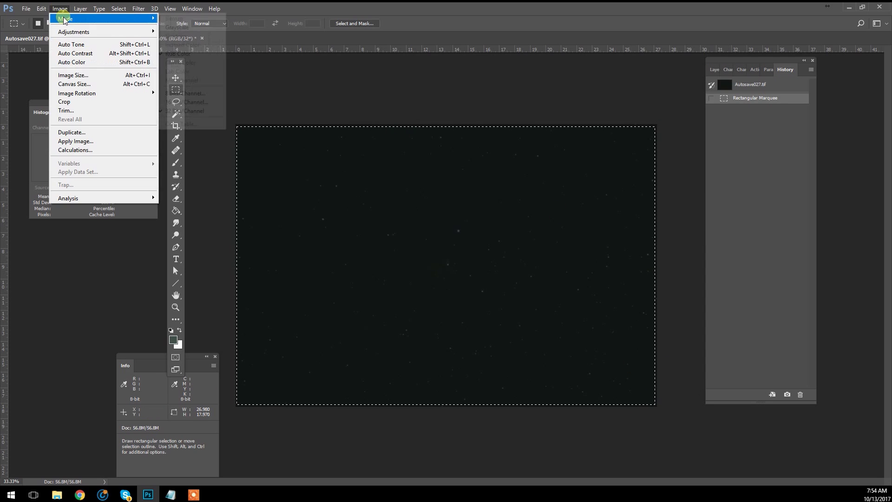
click(92, 101)
click(432, 205)
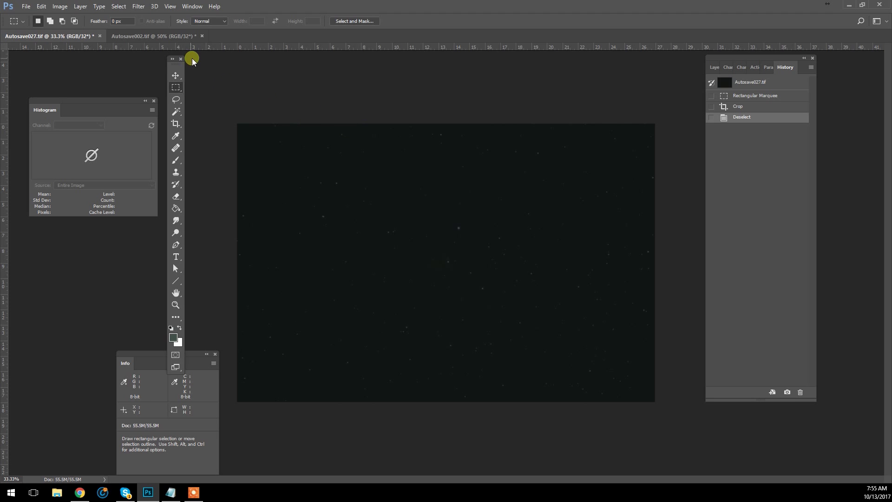
click(61, 8)
Apply Levels with the white input lowered to 14 to brighten stars and nebula
mouse_move(77, 29)
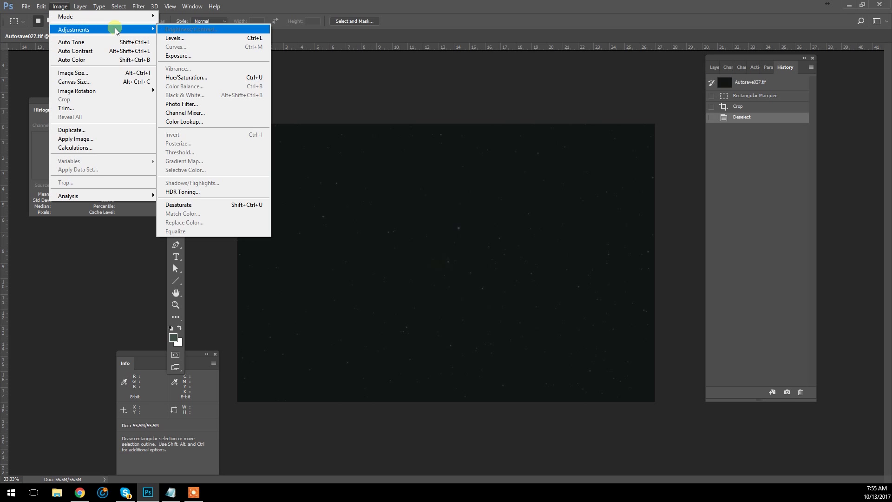
click(194, 38)
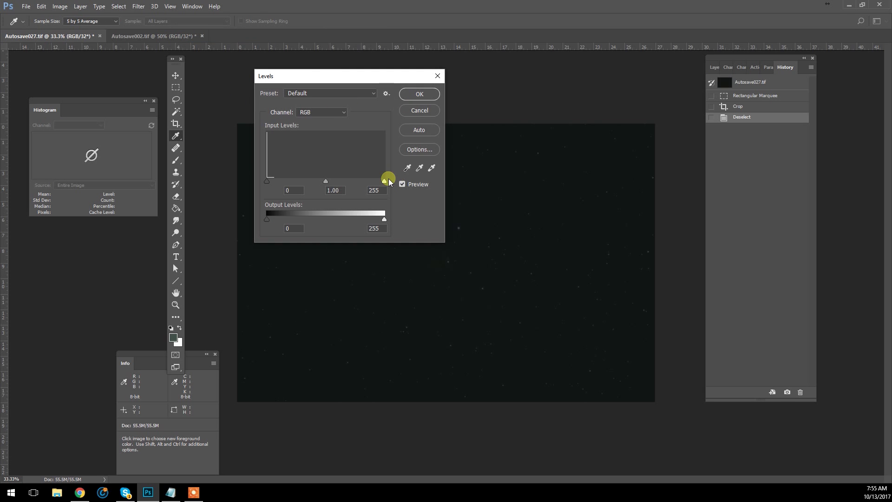
drag(358, 76, 471, 166)
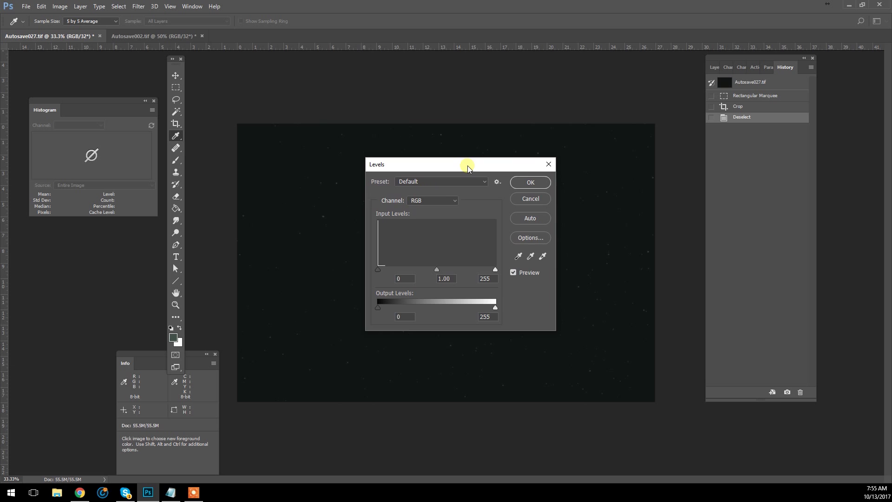
drag(466, 165, 419, 162)
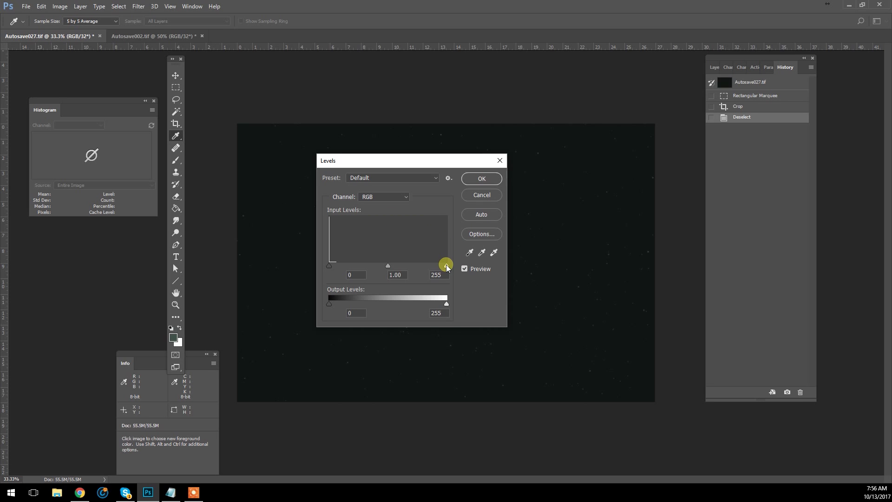
drag(446, 267, 338, 268)
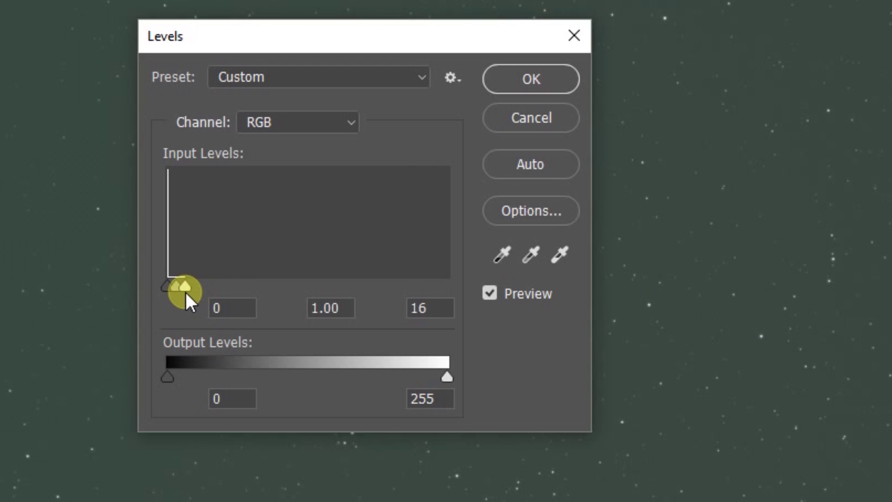
drag(185, 292, 185, 291)
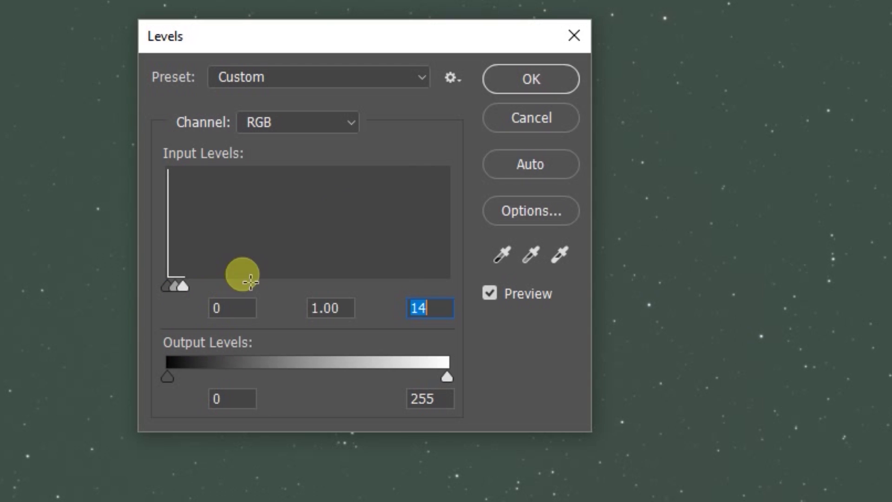
click(539, 92)
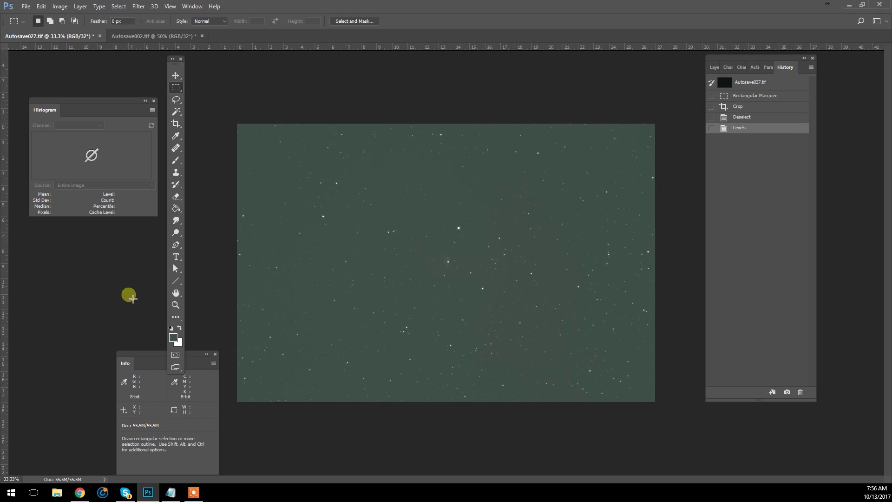
Zoom in to 300% and pan to centre the faint nebula for inspection
click(175, 305)
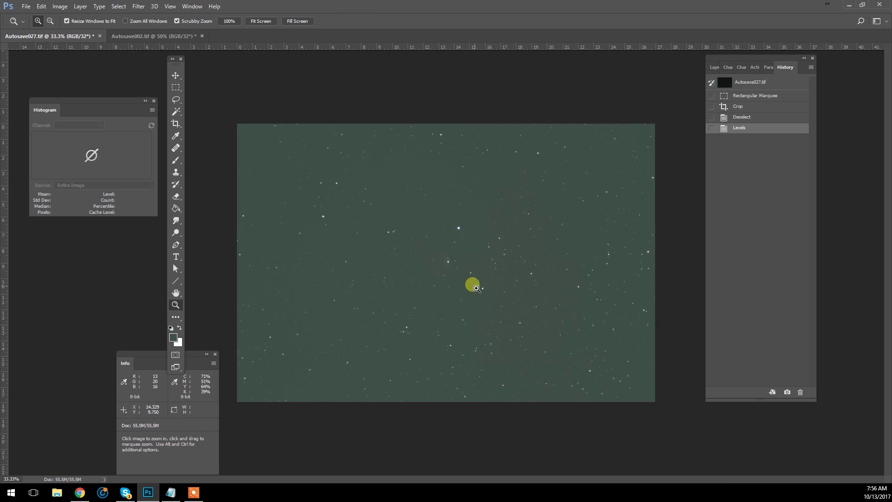
click(492, 281)
click(485, 281)
click(486, 281)
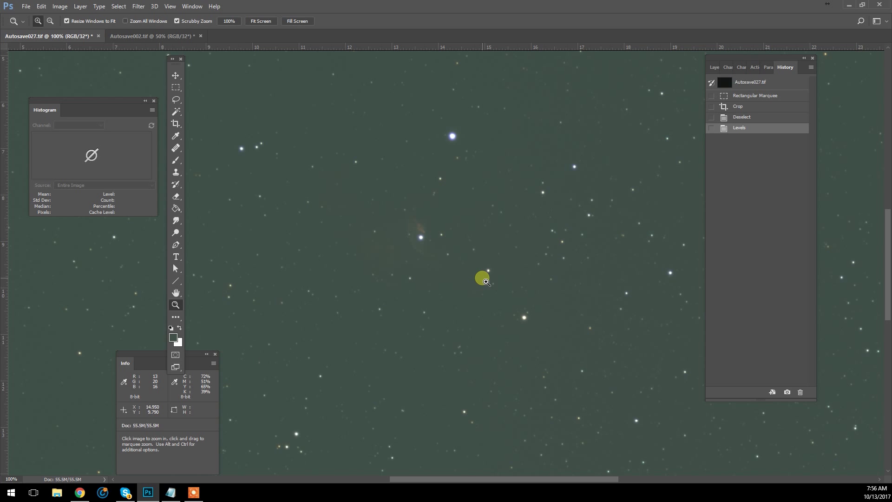
click(415, 344)
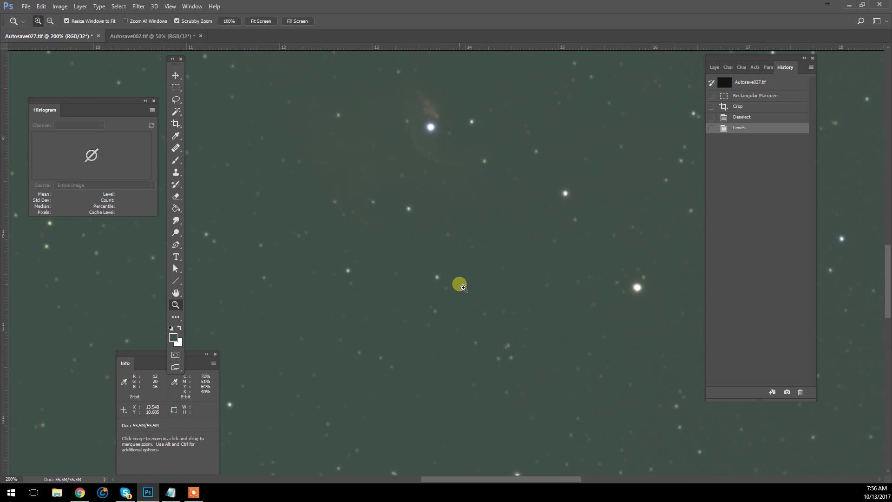
click(463, 285)
drag(493, 229, 537, 342)
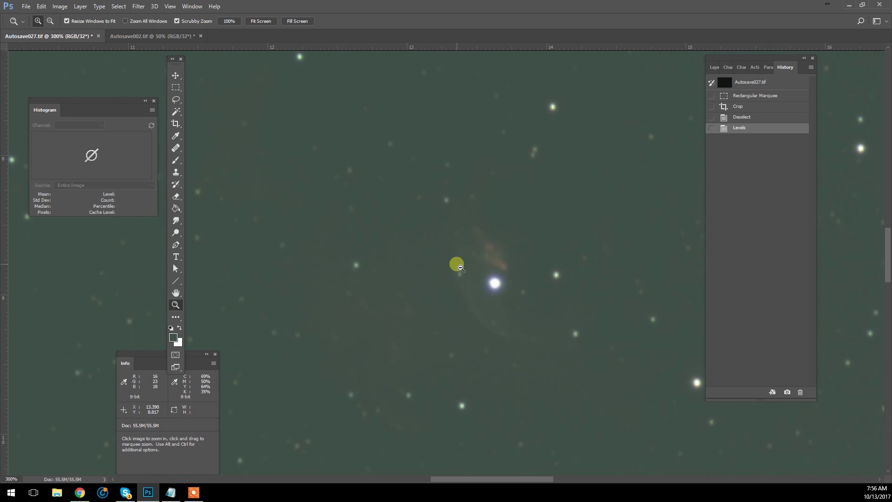
Zoom back out to the whole image and bring up the Image > Mode choices
alt+click(455, 261)
drag(455, 264, 639, 299)
alt+click(469, 258)
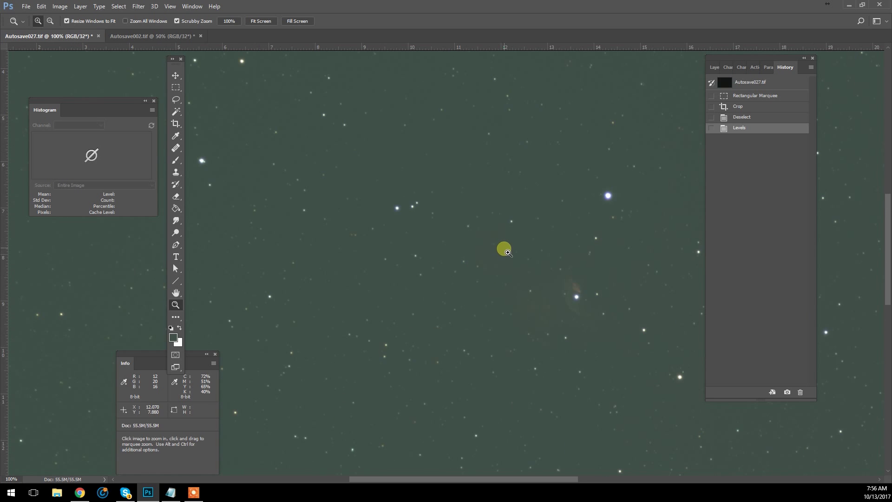
drag(502, 223, 478, 255)
drag(497, 308, 487, 244)
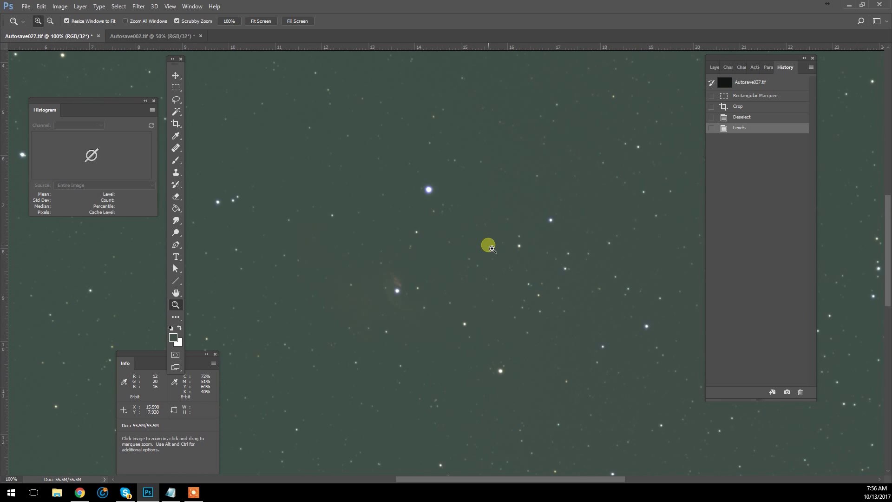
alt+click(488, 308)
alt+click(482, 306)
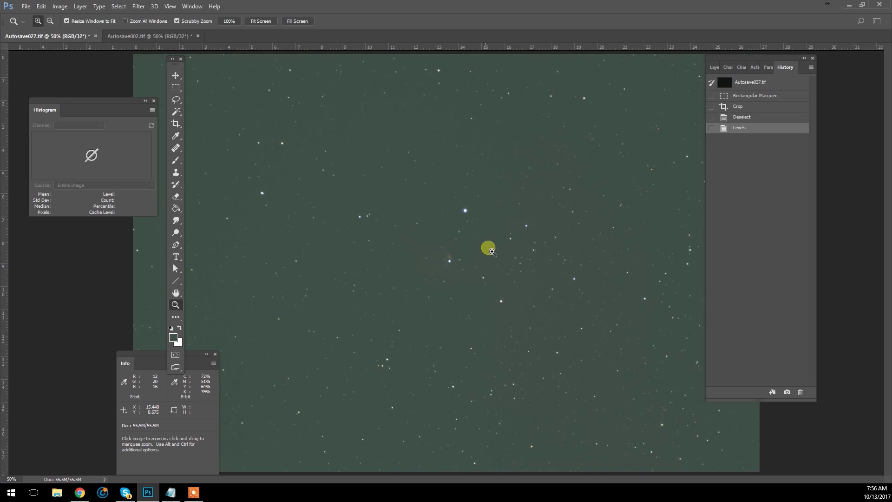
click(366, 189)
alt+click(531, 266)
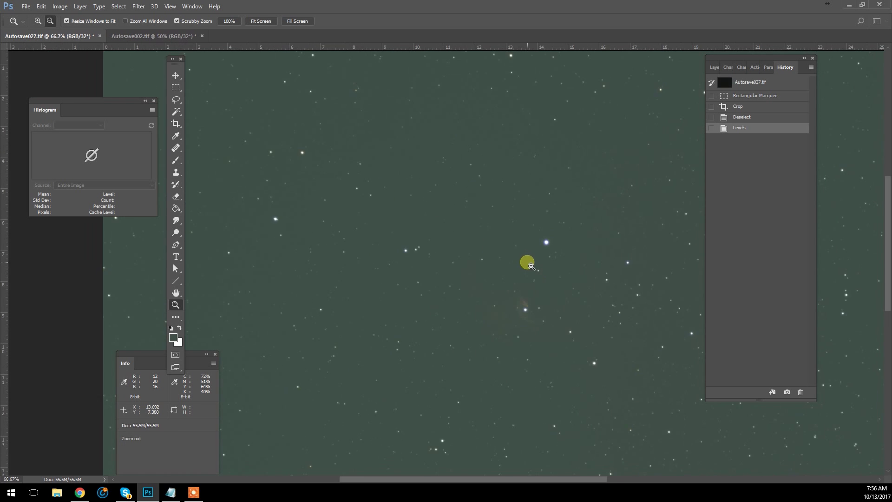
alt+click(531, 266)
click(55, 6)
mouse_move(98, 17)
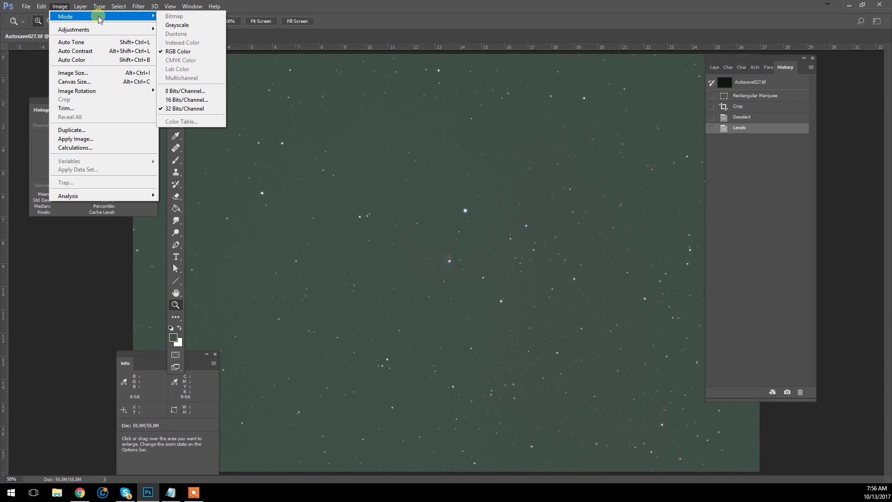
Convert to 16 Bits/Channel using Exposure and Gamma HDR toning at default values
click(204, 99)
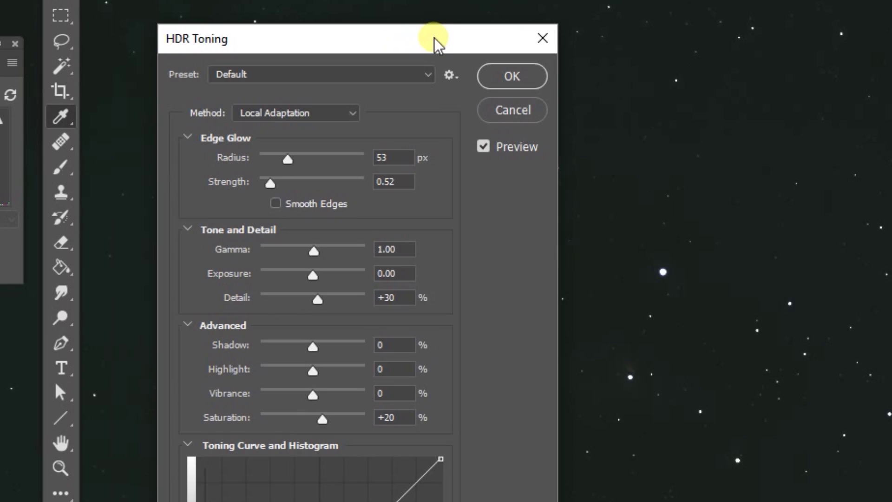
click(428, 76)
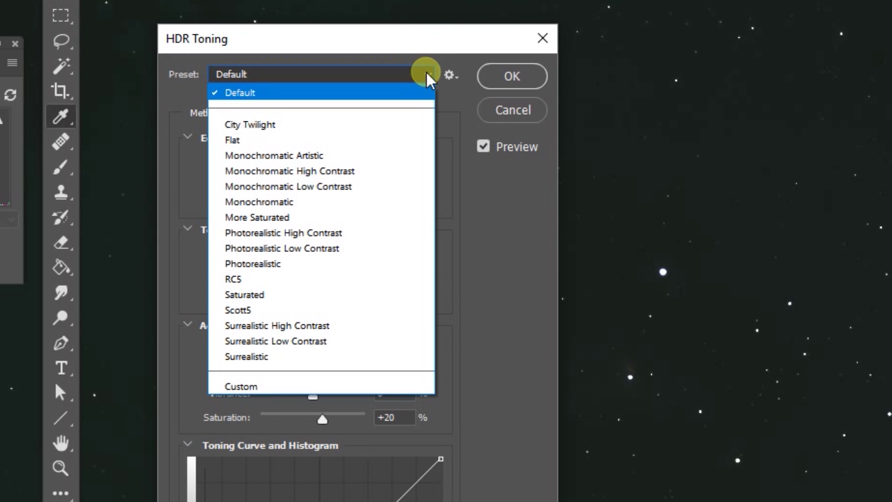
click(427, 76)
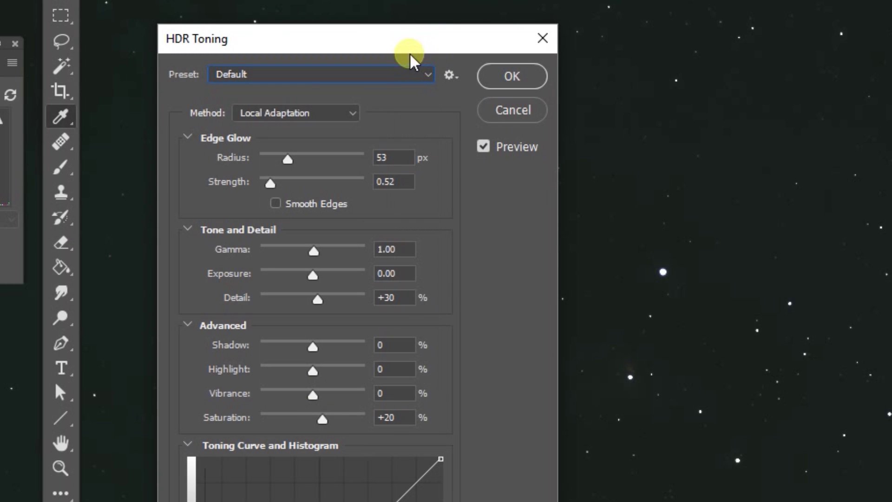
click(341, 117)
click(329, 127)
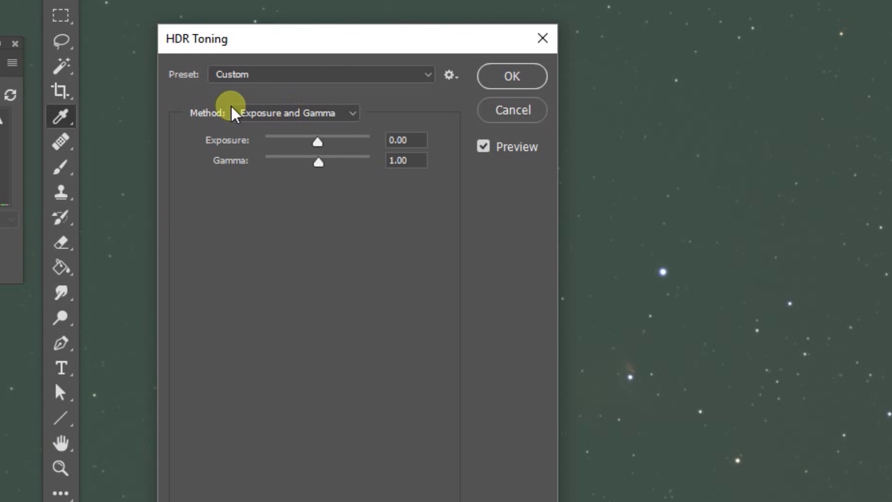
click(512, 77)
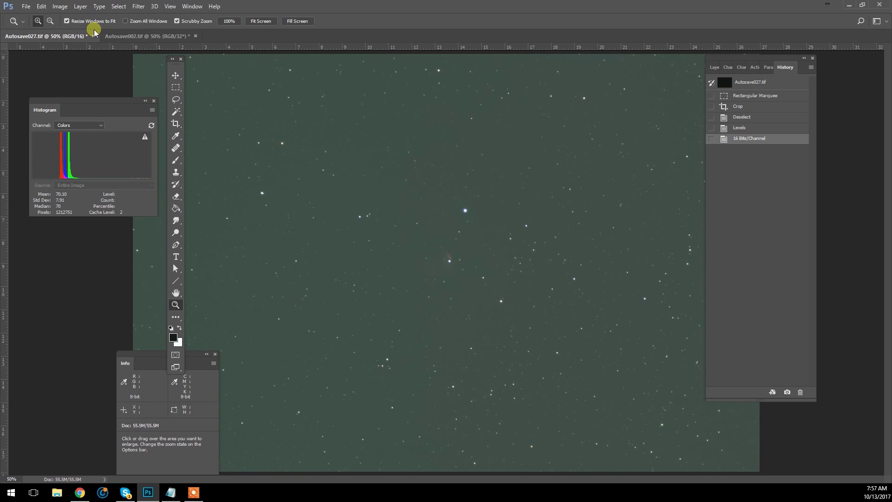
Apply Levels with the black input raised to 57 to darken the sky
click(60, 6)
mouse_move(93, 27)
click(177, 37)
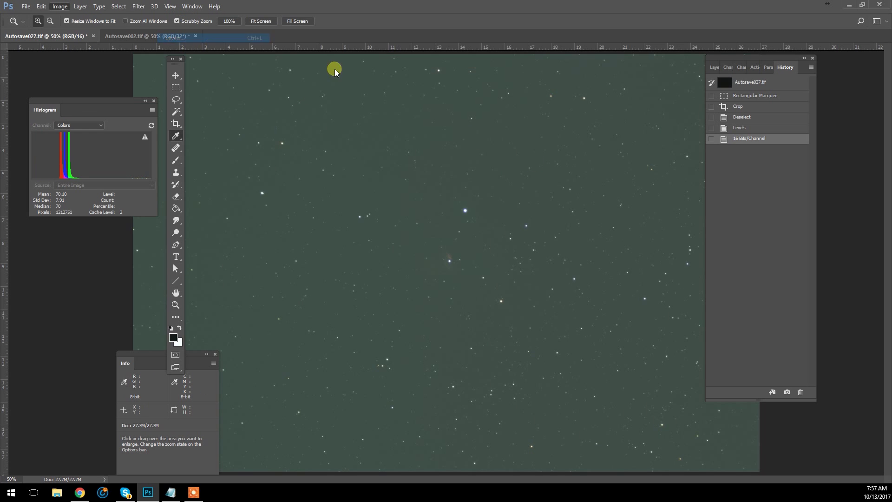
drag(354, 155, 274, 122)
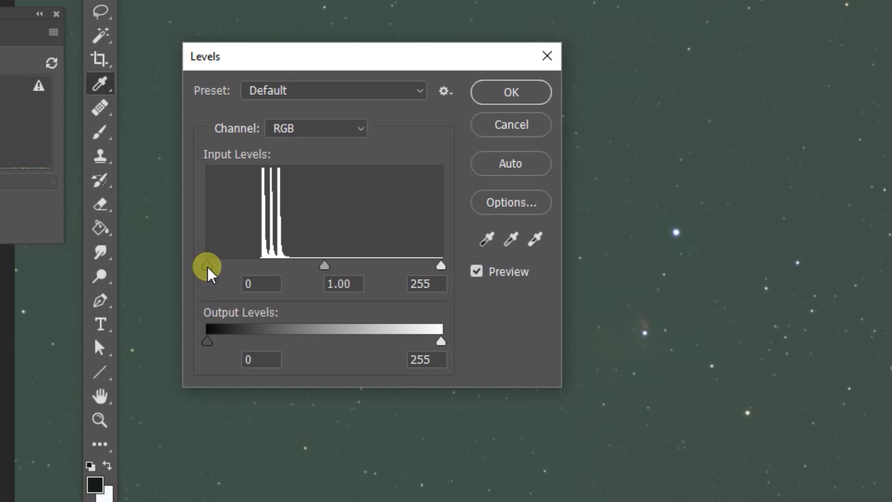
drag(232, 231, 256, 231)
drag(261, 269, 260, 268)
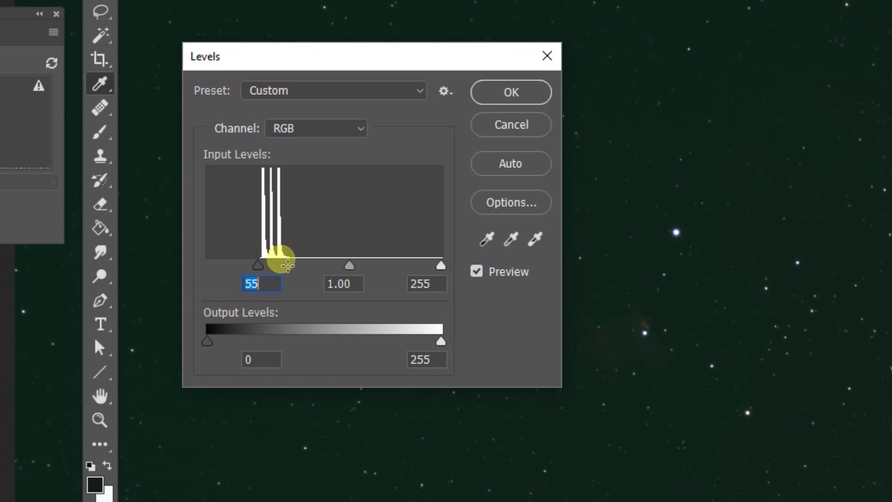
click(511, 92)
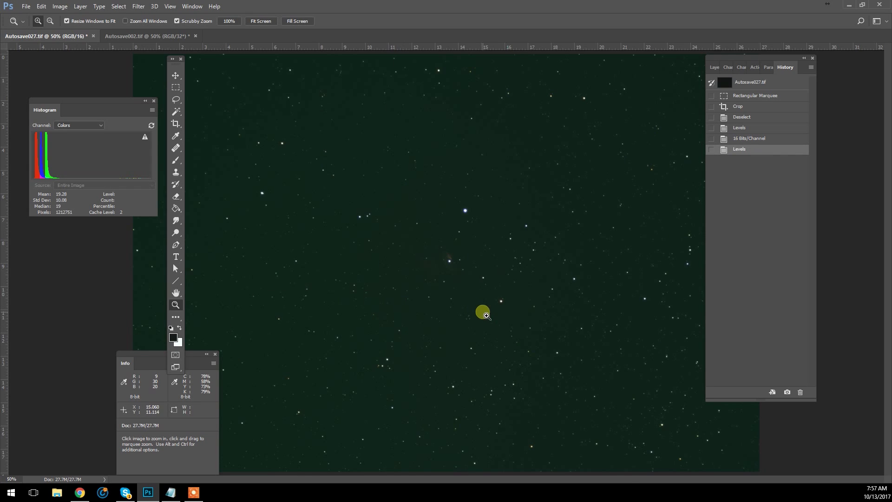
Brighten the nebula with a raised RGB Curves point (about input 48, output 82)
click(446, 304)
click(60, 7)
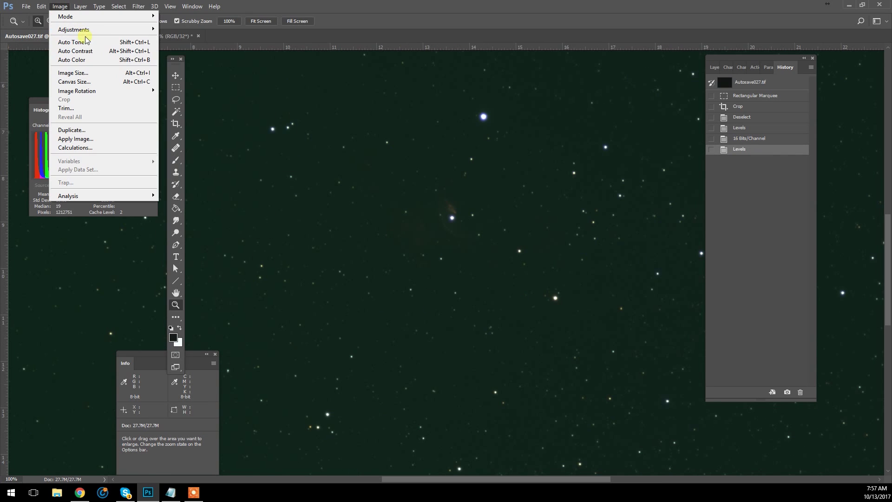
mouse_move(85, 40)
click(172, 48)
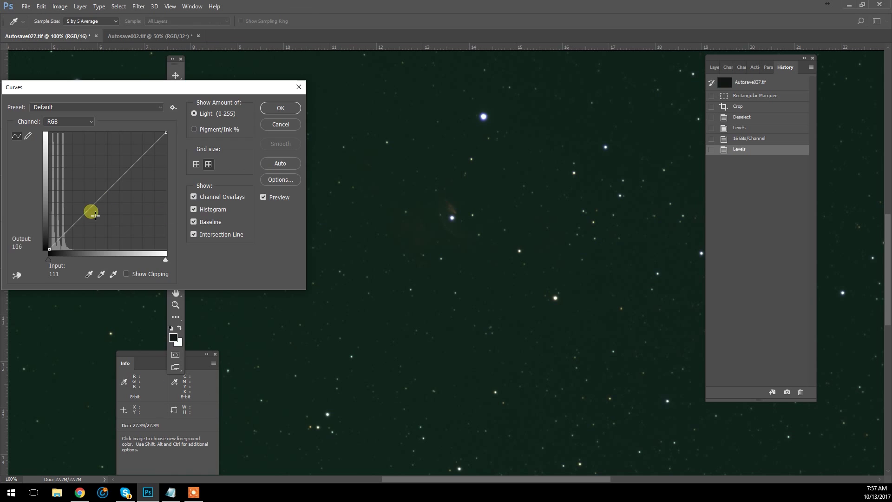
drag(73, 224, 74, 211)
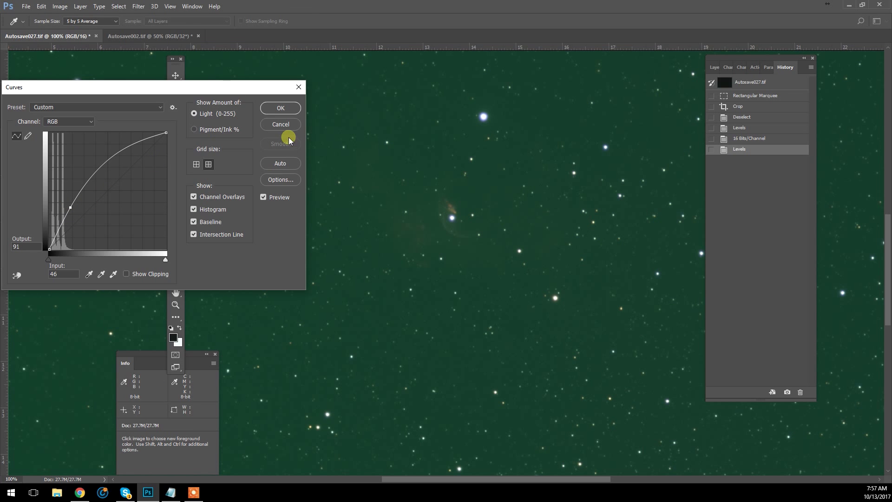
click(280, 108)
key(z)
alt+click(494, 225)
alt+click(542, 302)
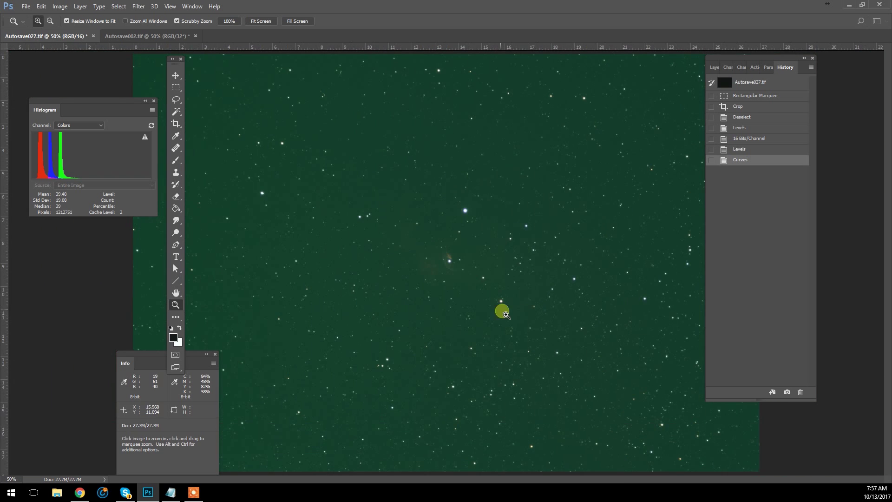
Move the histogram panel lower and trial the Levels gray eyedropper, cancelling without changes
click(60, 6)
click(74, 29)
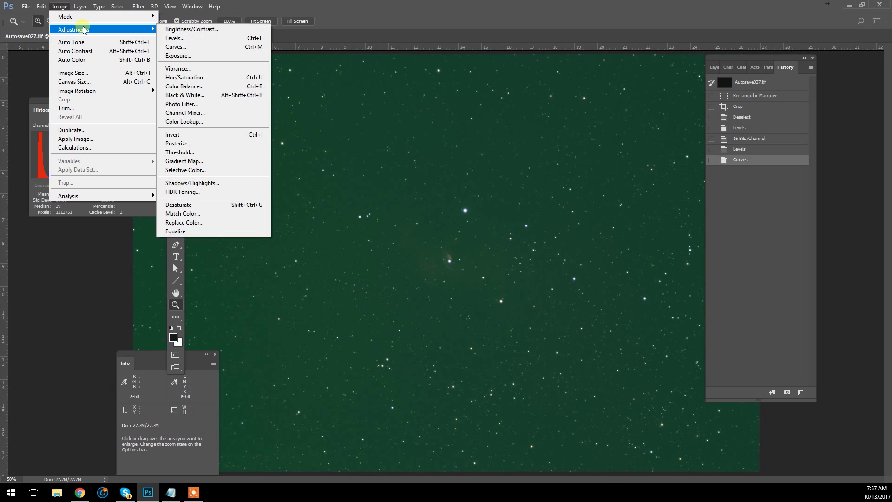
click(123, 93)
drag(111, 99, 99, 170)
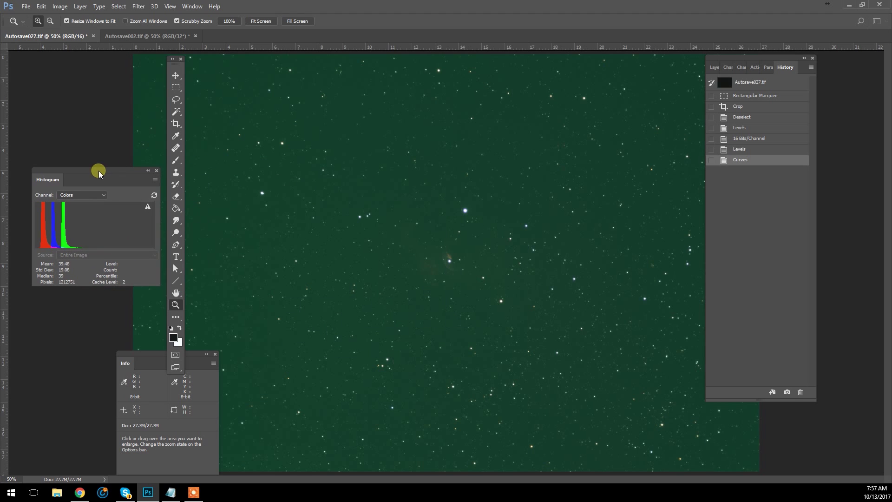
click(41, 6)
mouse_move(59, 7)
mouse_move(88, 29)
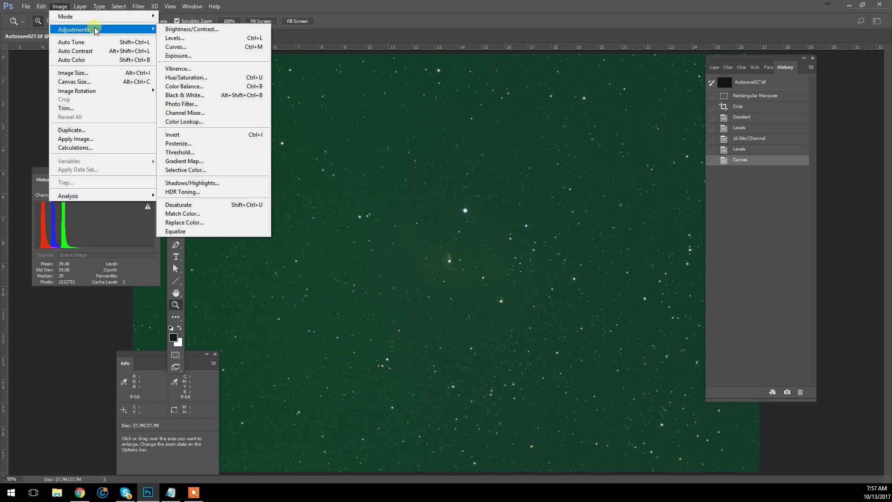
click(174, 38)
click(382, 214)
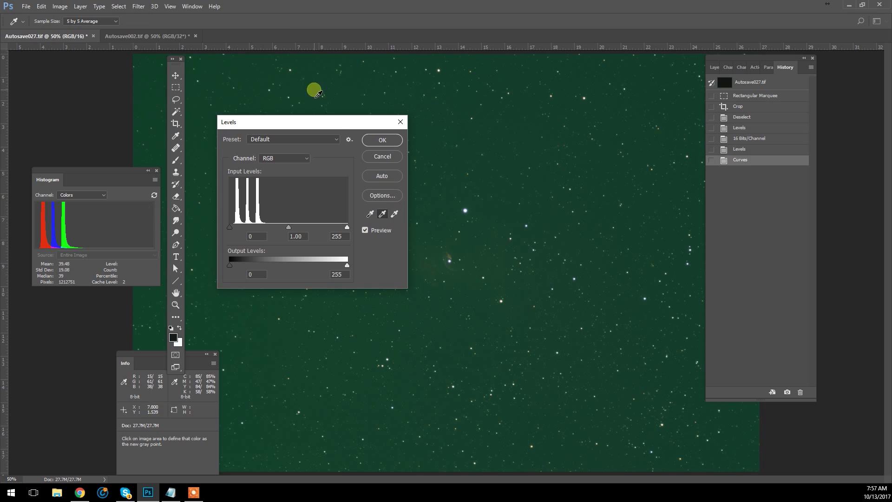
drag(336, 125, 344, 237)
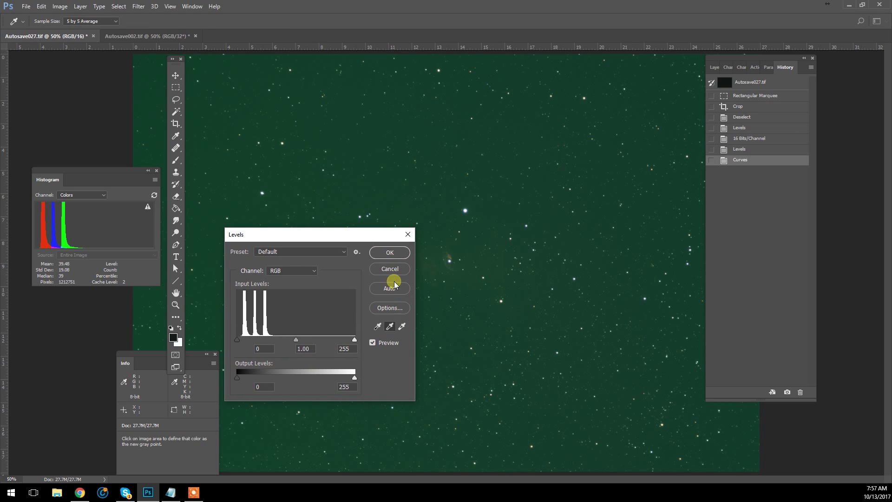
click(390, 269)
At 200%, set the Levels gray point on empty sky to neutralise the green cast
click(175, 306)
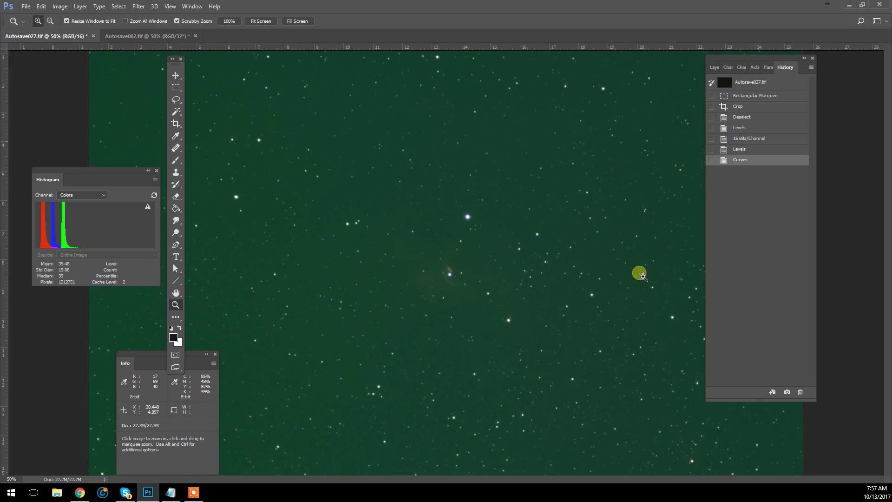
click(636, 273)
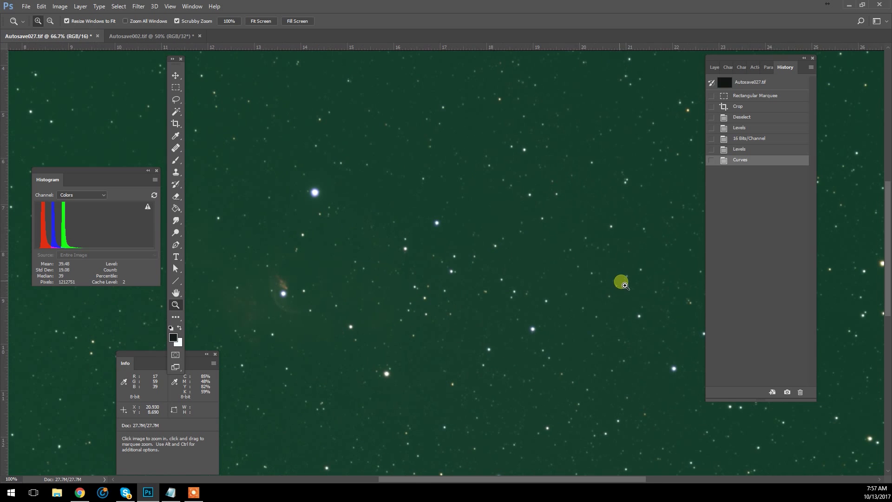
click(586, 237)
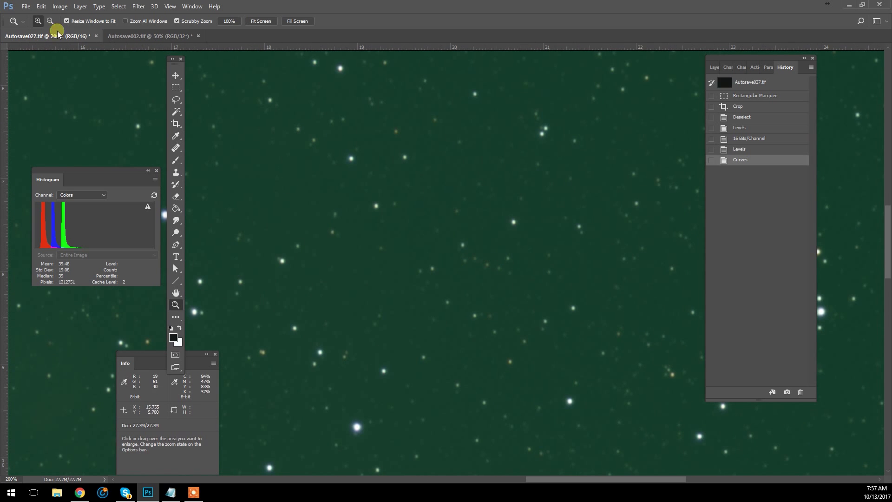
click(59, 6)
mouse_move(84, 29)
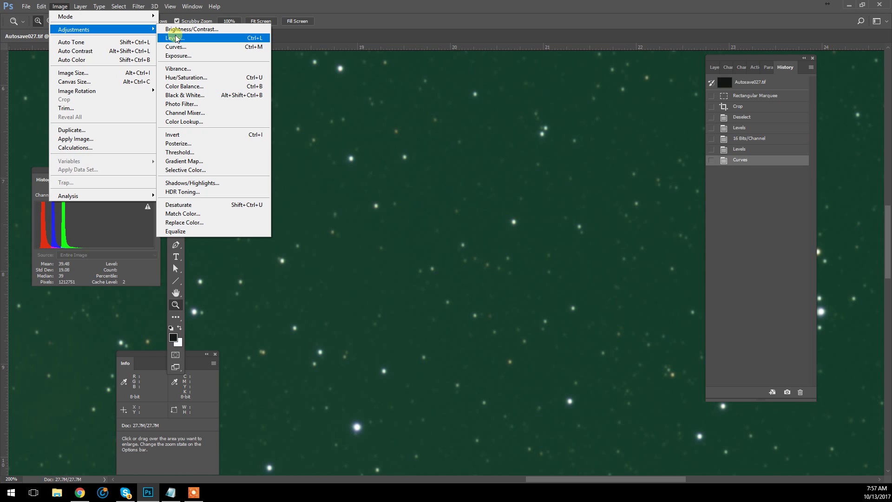
click(177, 39)
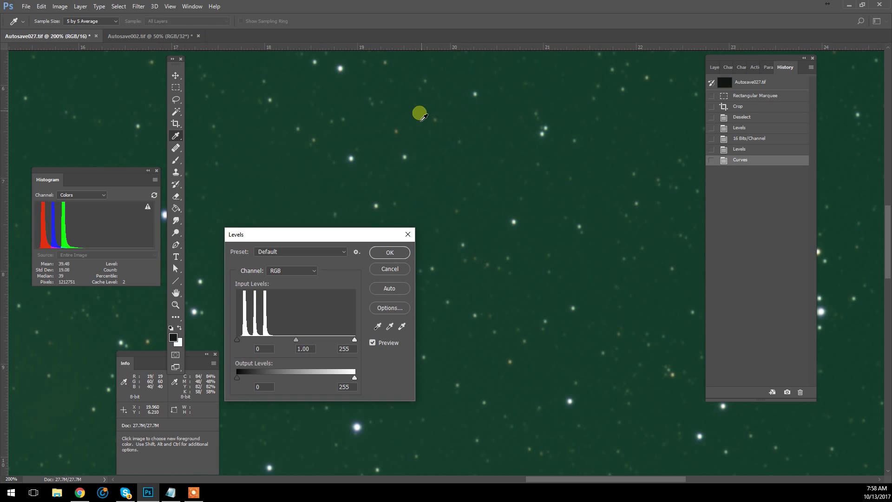
drag(350, 234, 346, 163)
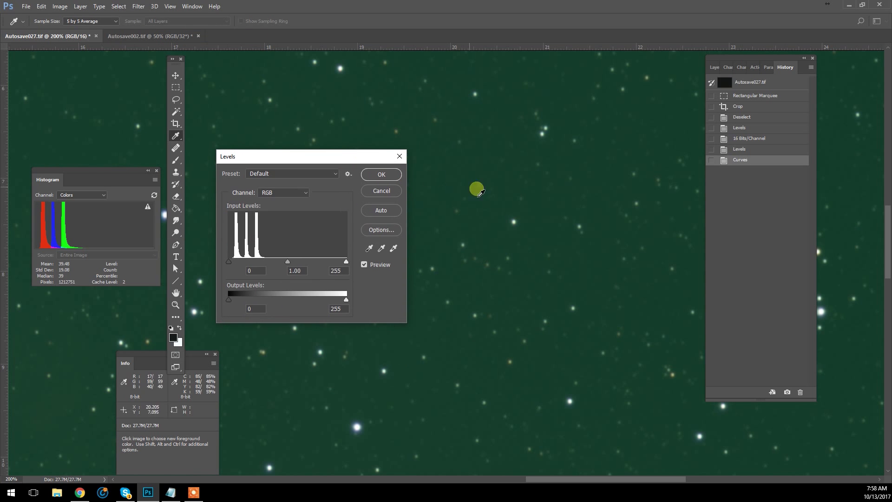
click(381, 248)
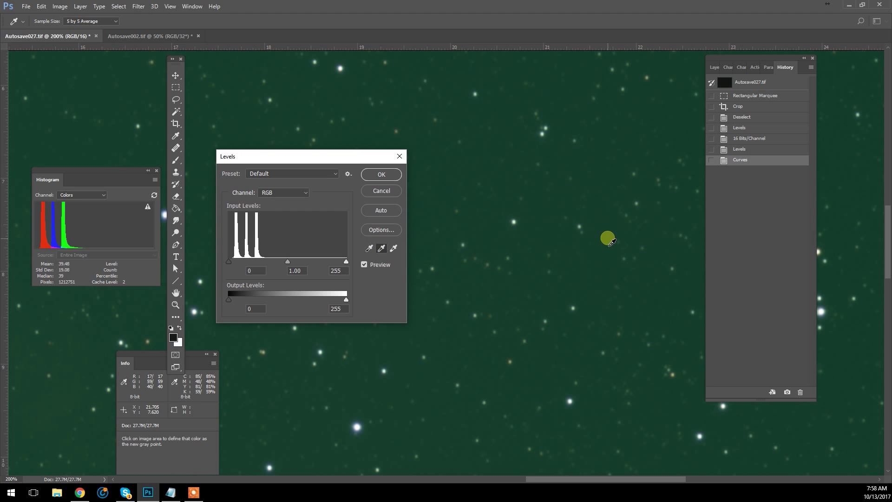
click(605, 242)
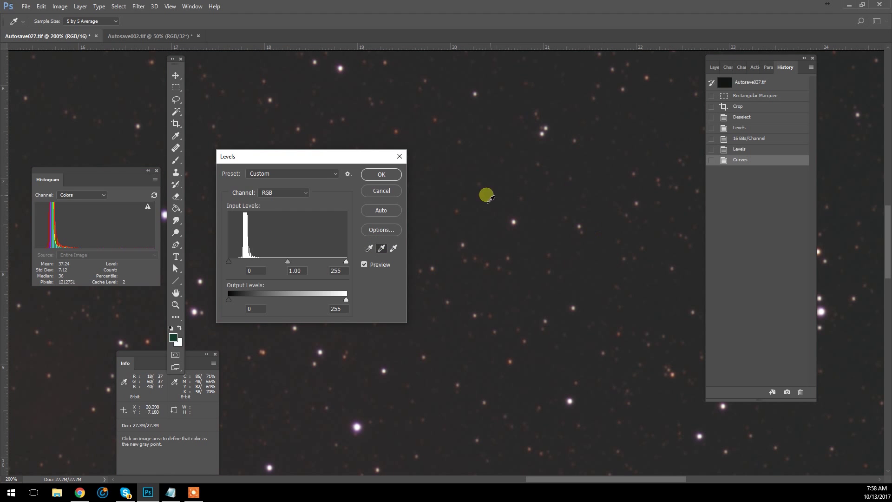
click(381, 174)
key(z)
drag(393, 213, 434, 135)
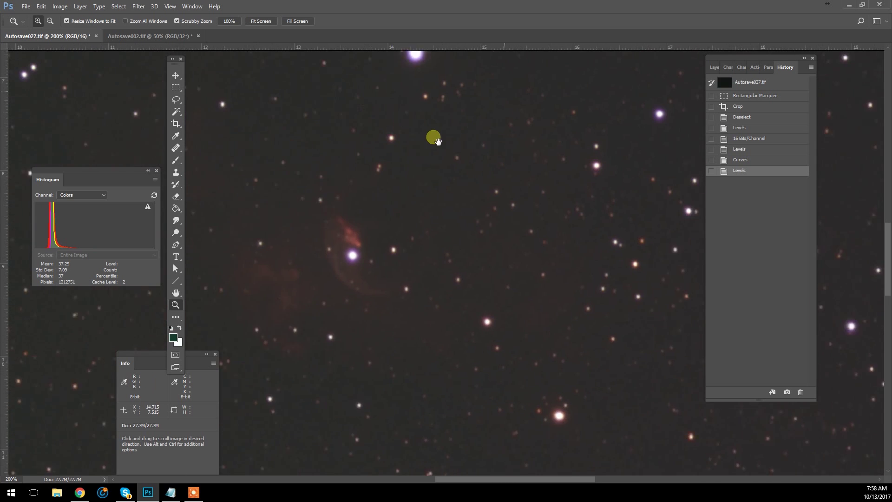
Zoom out step by step to 33.3% to view the whole star field
alt+click(474, 258)
alt+click(520, 266)
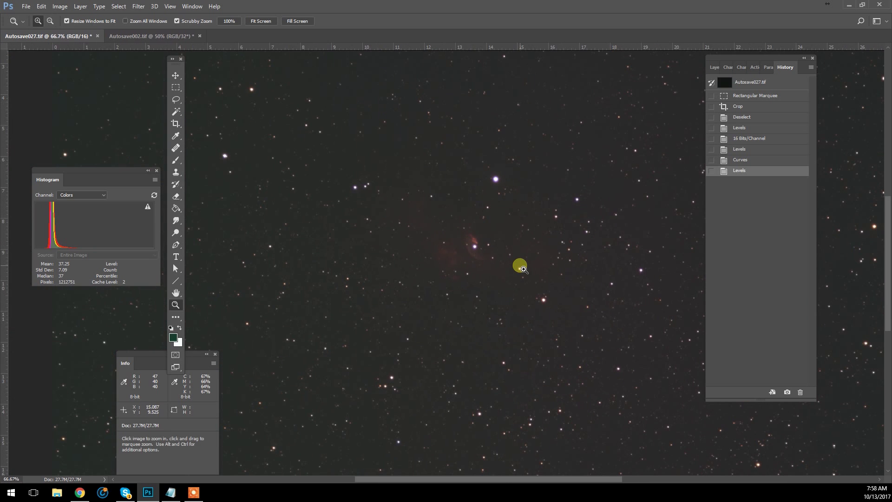
mouse_move(193, 492)
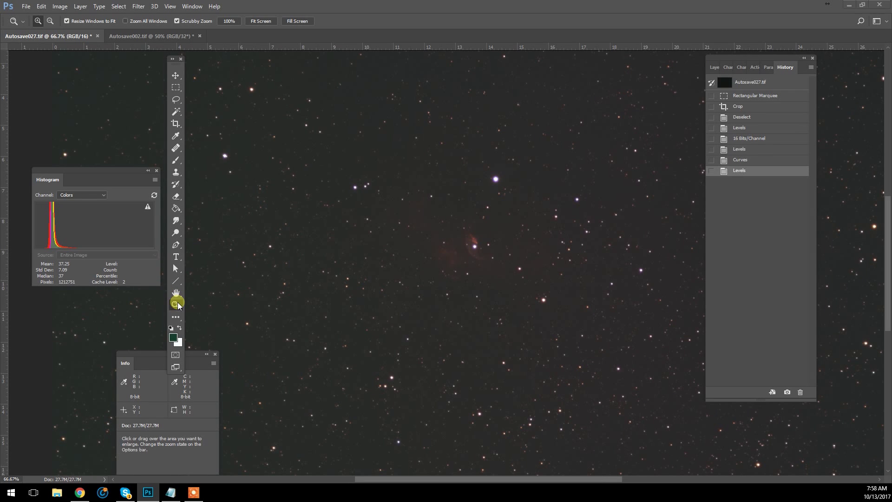
alt+click(603, 316)
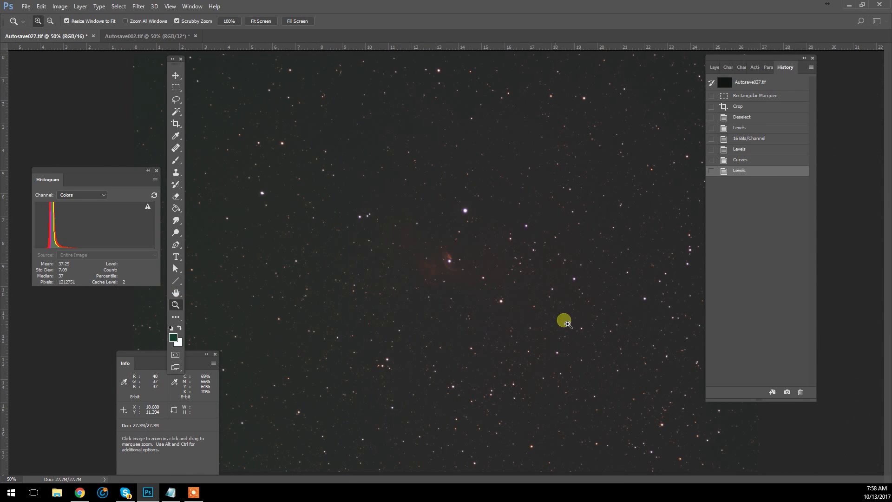
alt+click(532, 328)
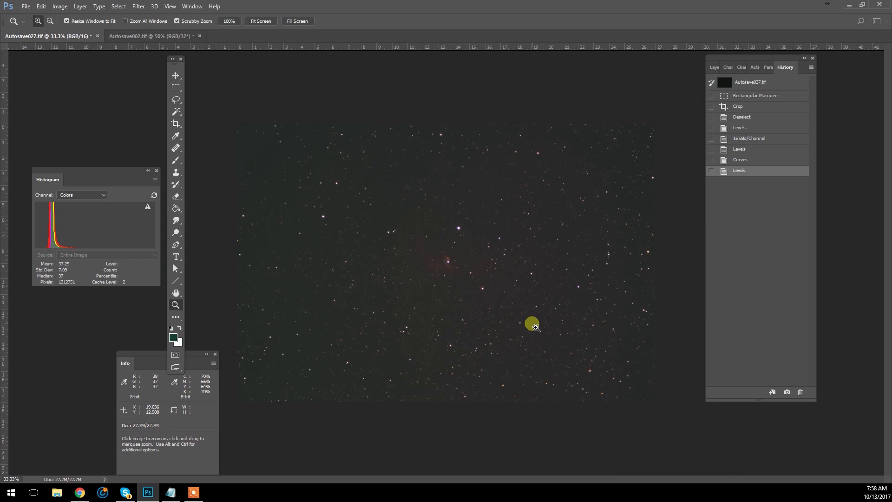
mouse_move(480, 301)
mouse_down()
mouse_move(471, 288)
mouse_move(501, 296)
mouse_move(471, 290)
mouse_up()
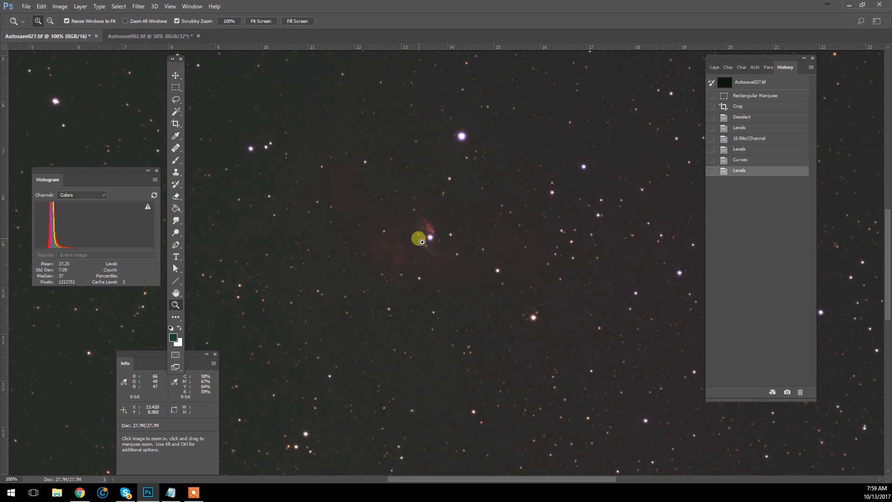
key(alt)
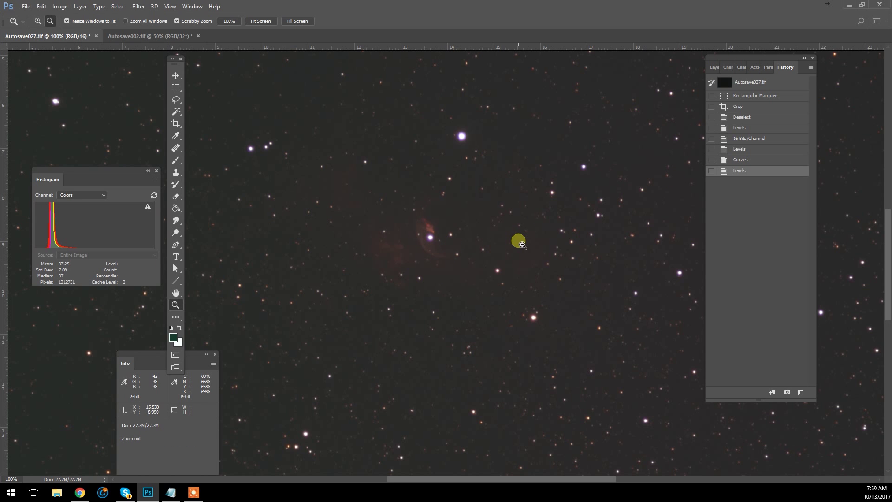
alt+click(522, 244)
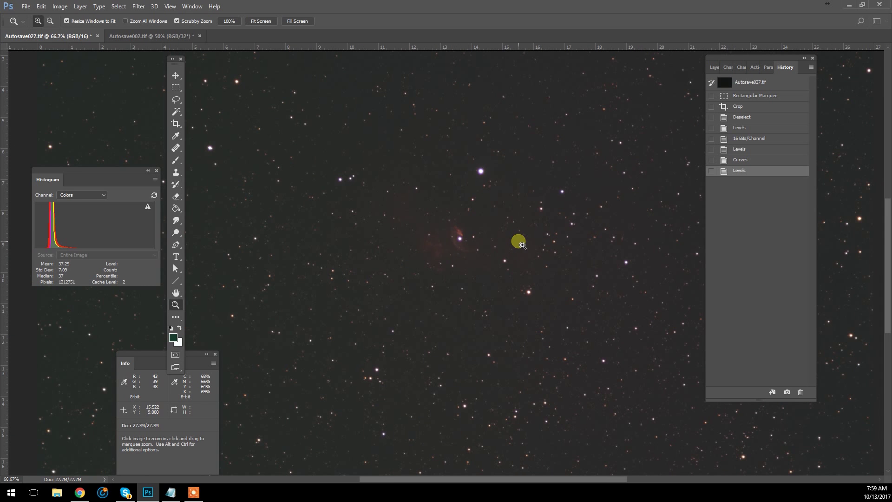
alt+click(466, 260)
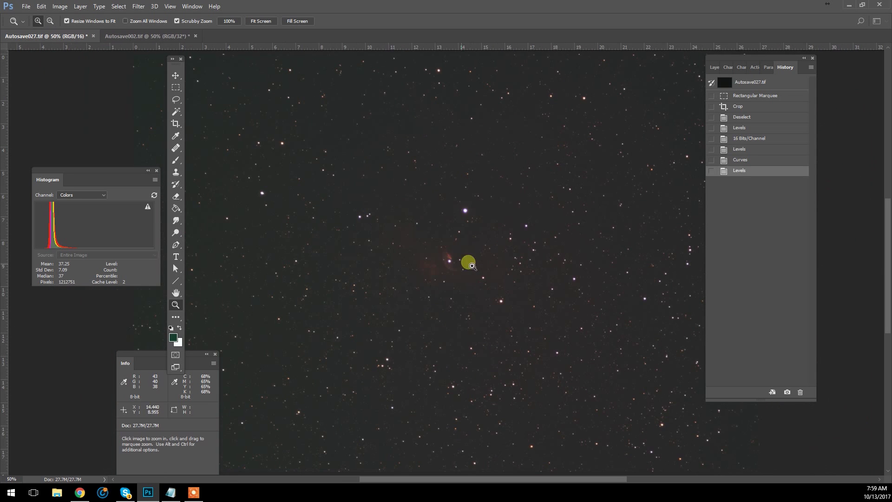
alt+click(459, 290)
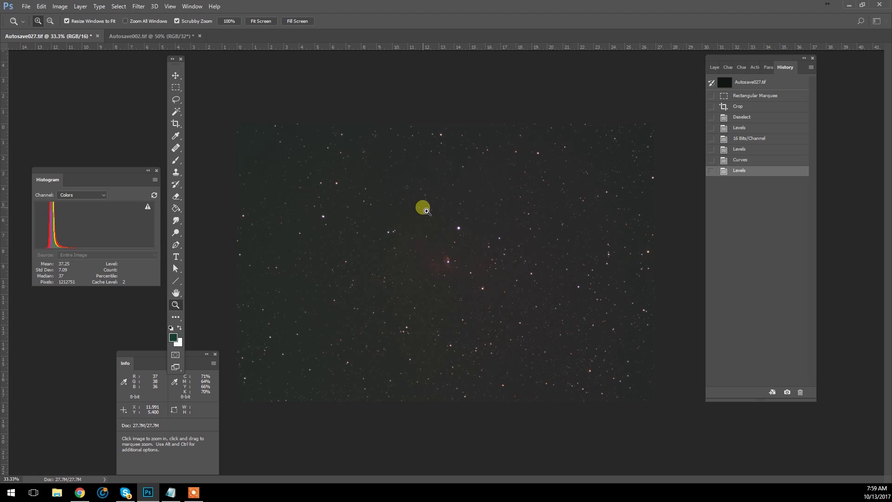
Zoom to 200% and pan until the red Bubble Nebula sits centred
click(426, 256)
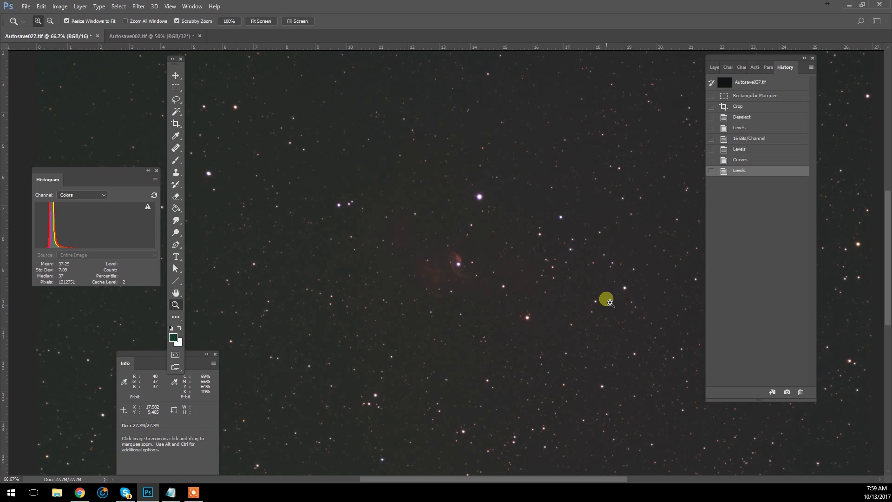
drag(611, 319, 428, 313)
click(516, 308)
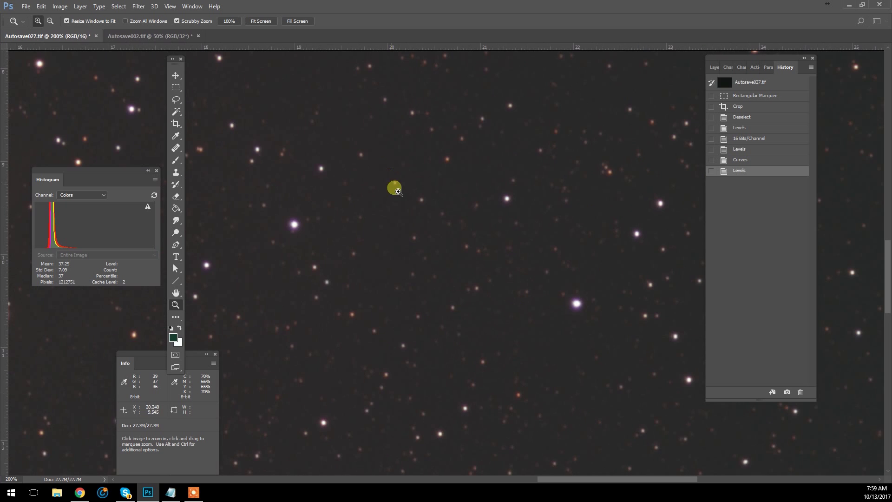
scroll(587, 195, down, 10)
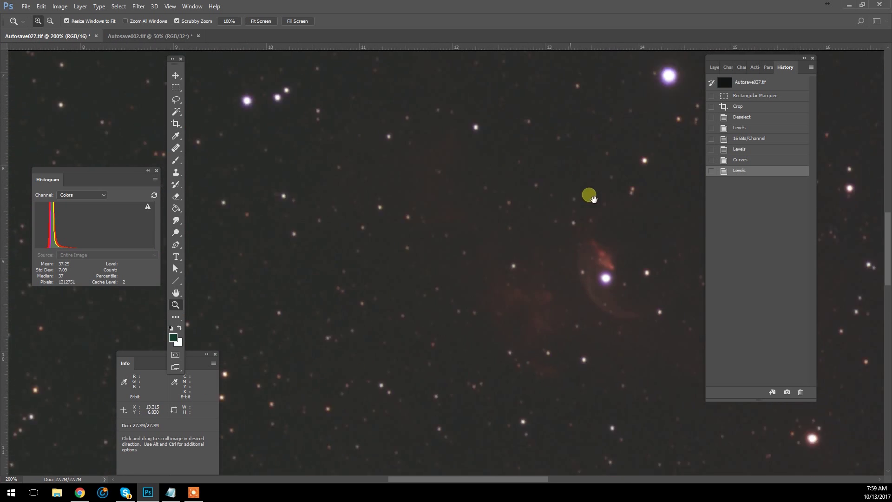
scroll(551, 239, left, 4)
scroll(589, 251, up, 2)
scroll(604, 232, right, 2)
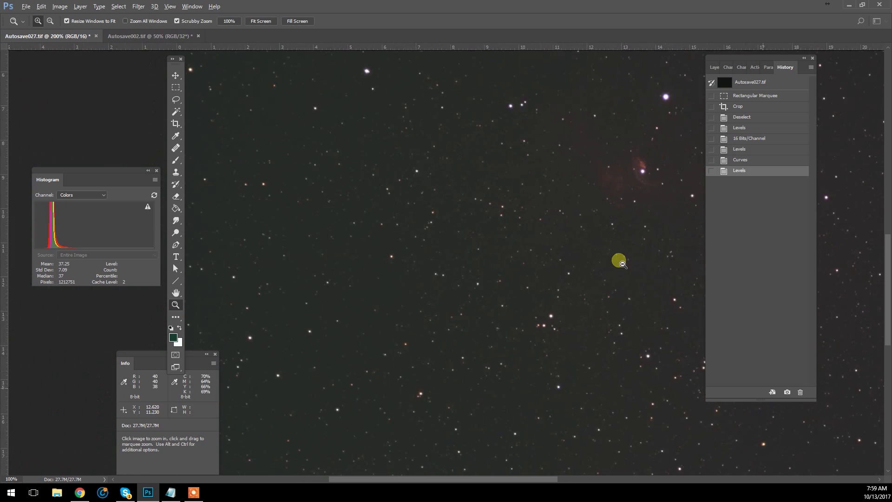
drag(609, 214, 468, 253)
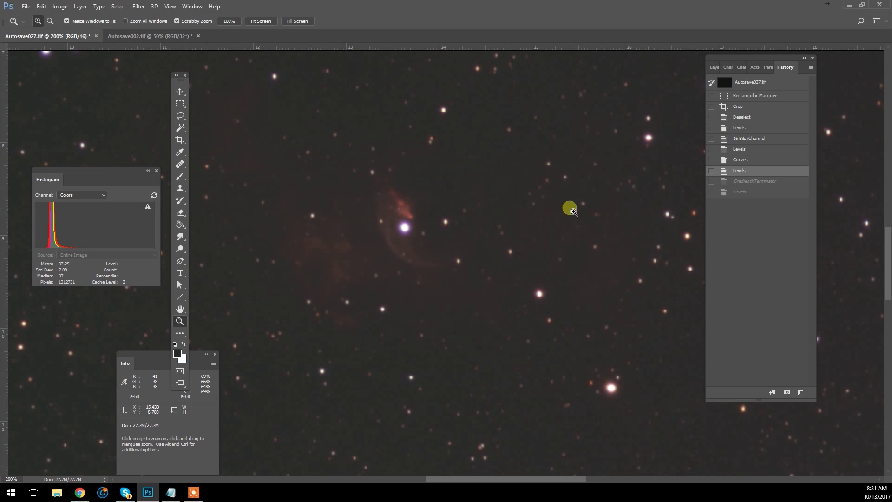
Zoom between 50% and 200% around the nebula to check the restored gray-point state
key(alt)
alt+click(486, 234)
alt+click(511, 298)
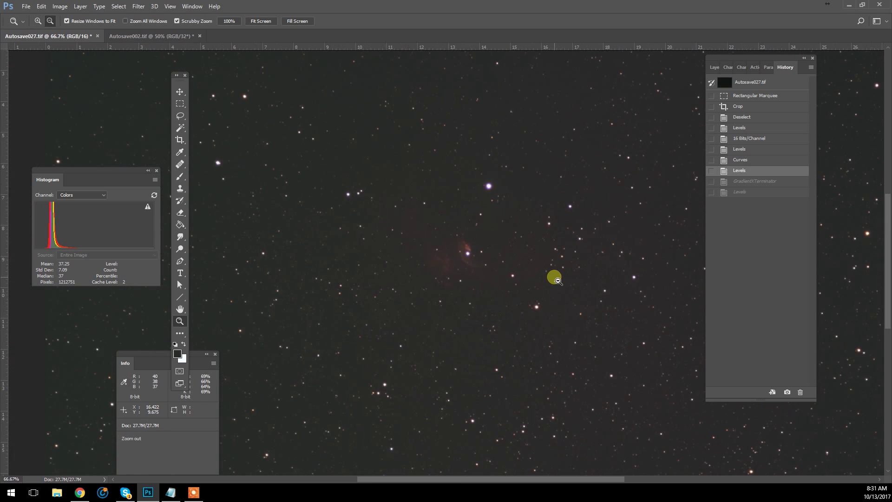
alt+click(552, 276)
click(488, 245)
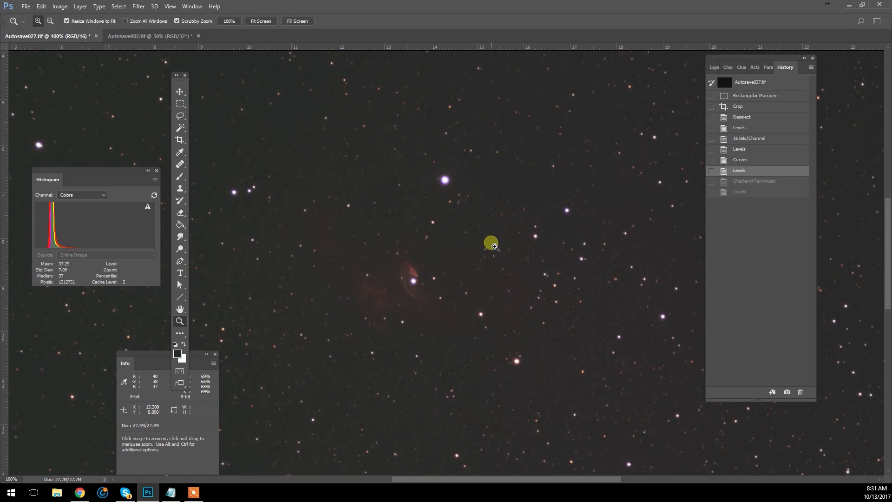
click(426, 280)
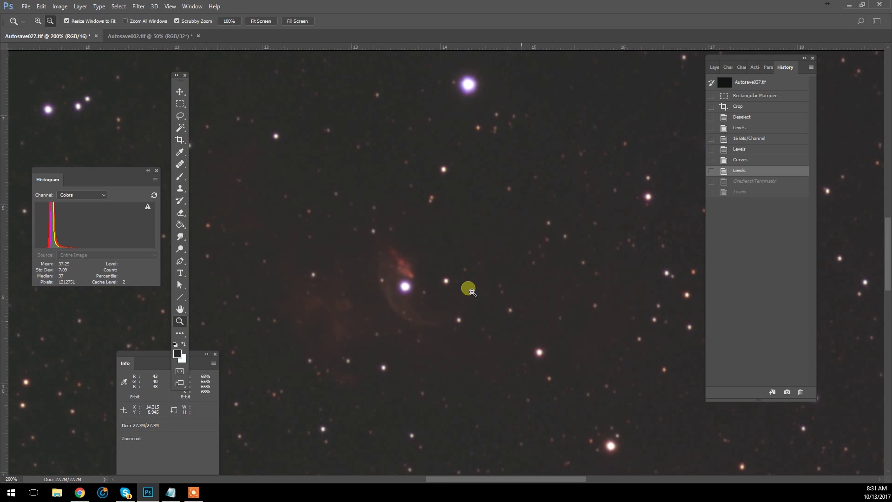
alt+click(469, 288)
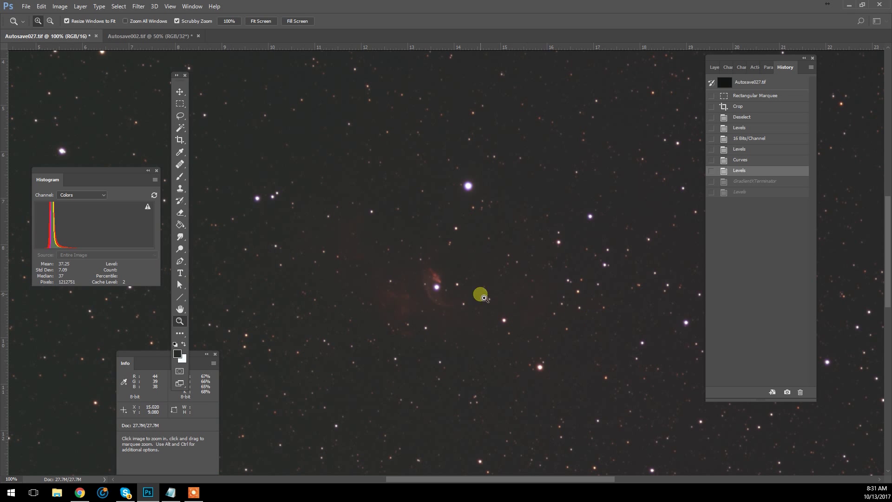
Zoom back out to 33.3% to look over the whole star field
alt+click(499, 316)
alt+click(469, 320)
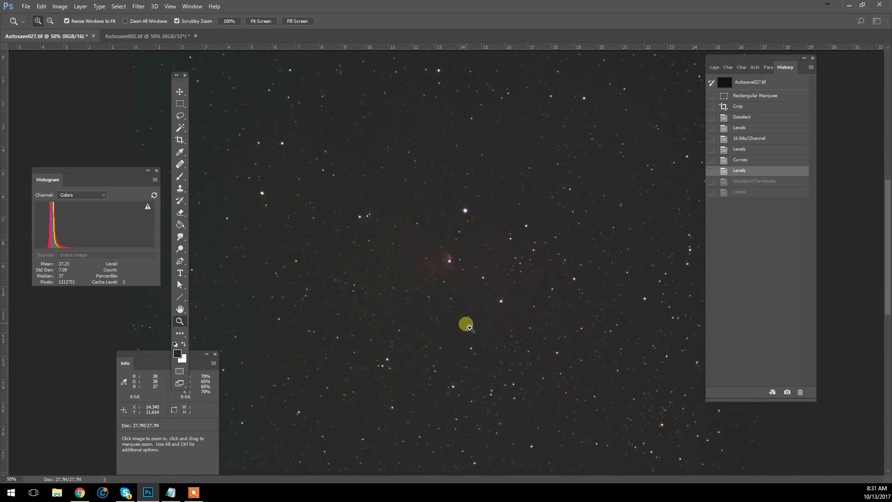
click(455, 279)
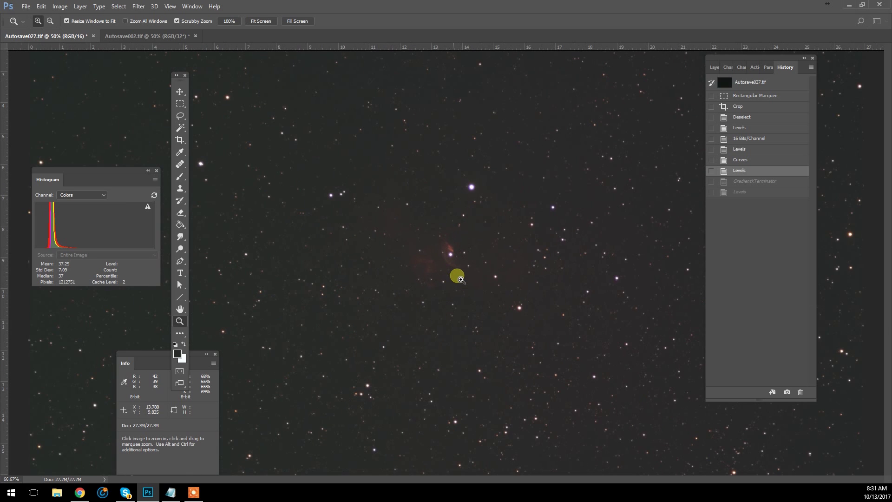
alt+click(529, 285)
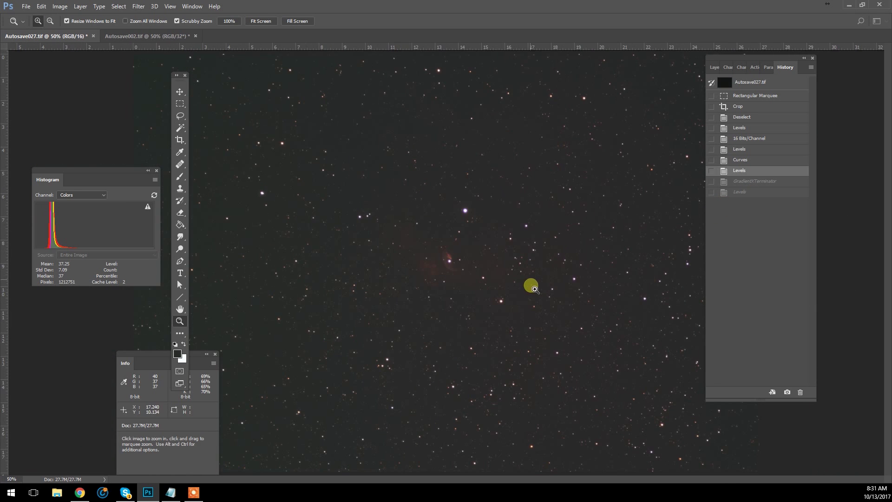
alt+click(510, 235)
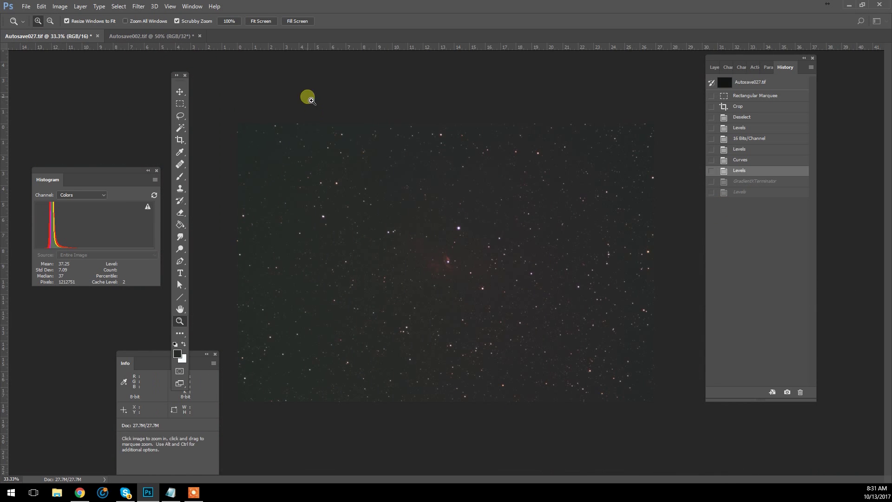
click(140, 7)
Run GradientXTerminator with Medium detail, Low aggressiveness and background balancing off
click(245, 222)
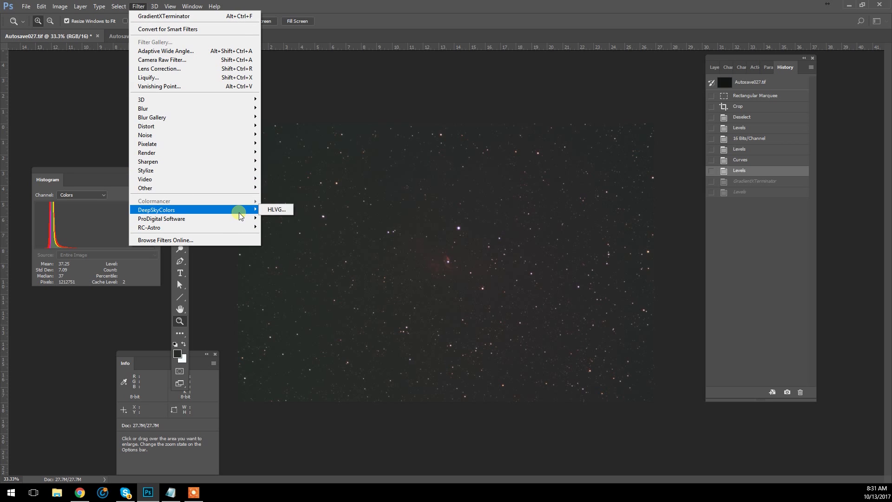
mouse_move(236, 226)
click(318, 227)
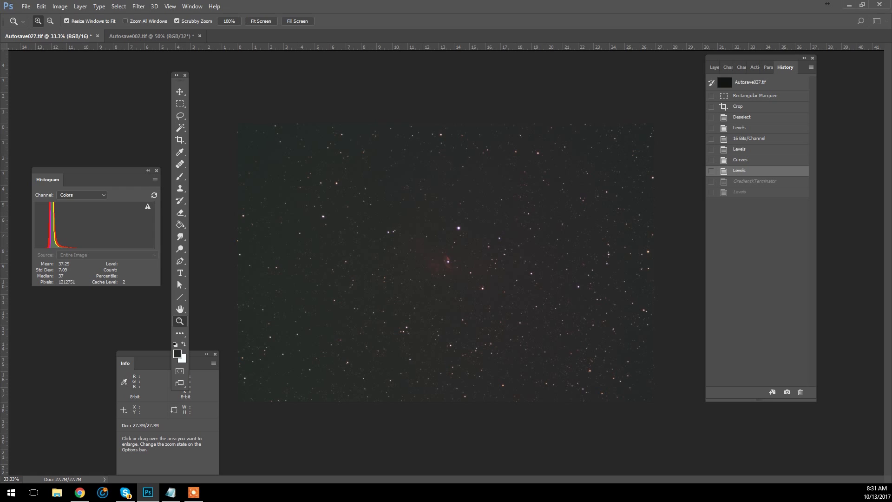
drag(436, 75, 321, 153)
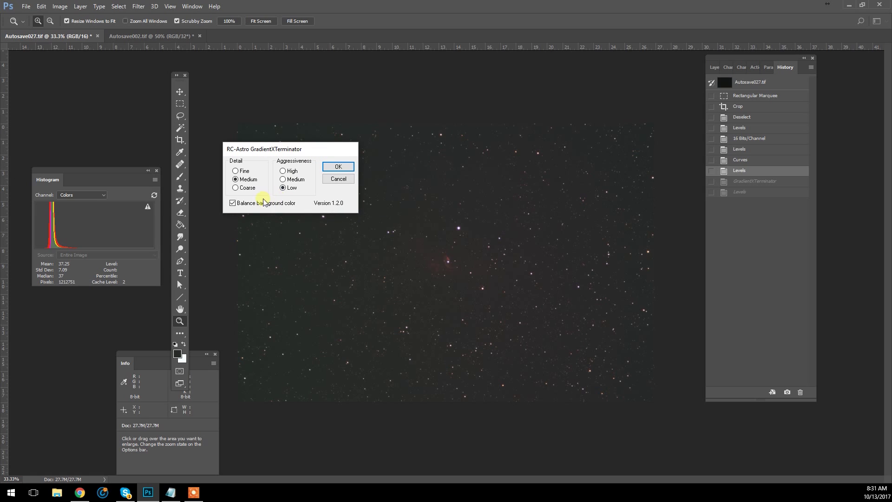
click(338, 166)
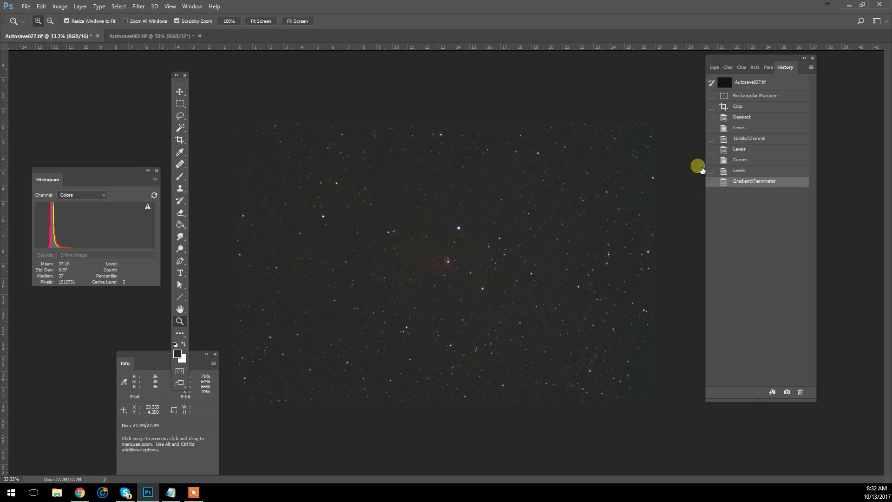
click(81, 7)
Apply Levels with a black input of 18 to darken the sky
mouse_move(59, 6)
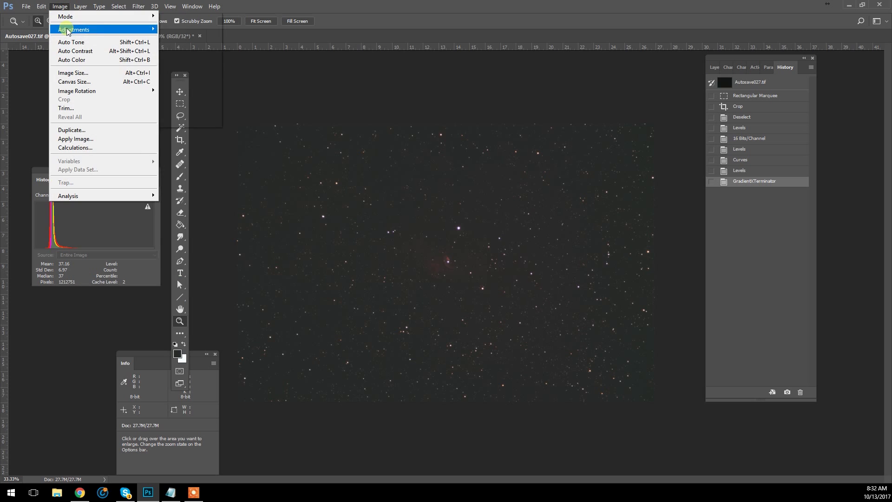
mouse_move(130, 28)
click(182, 37)
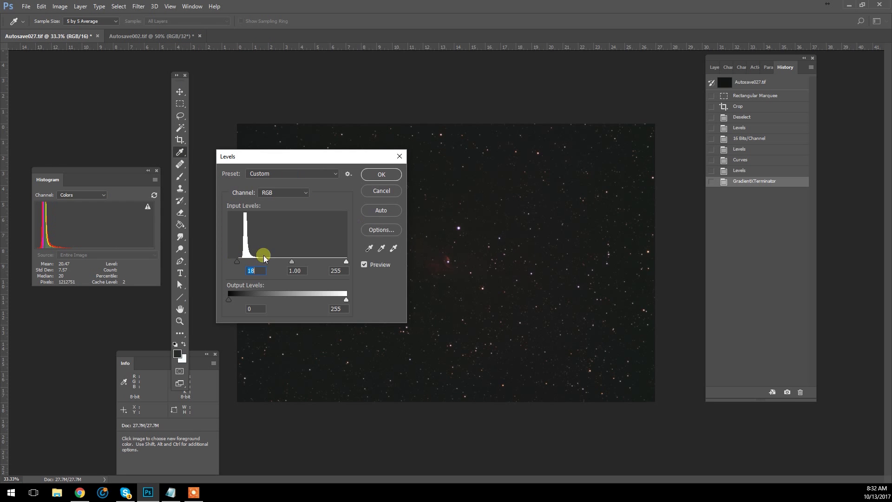
click(380, 174)
key(z)
click(459, 281)
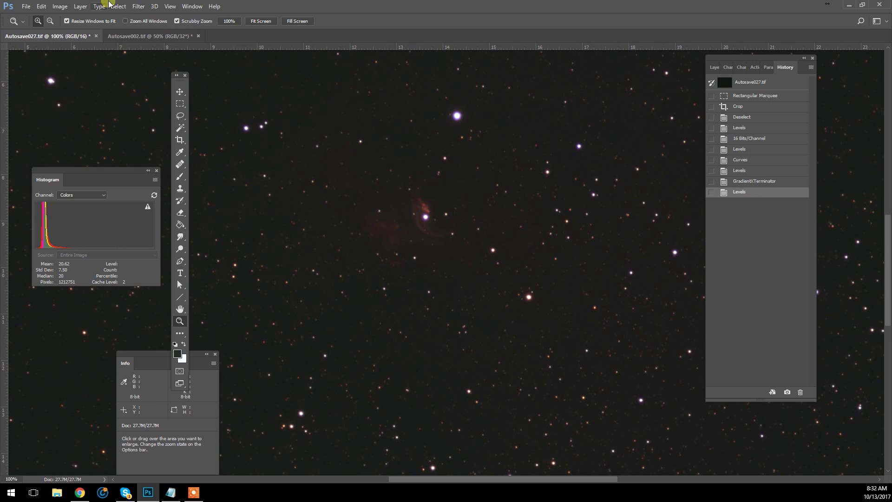
Stretch the Curves with points at 34/56 and 71/143 to brighten the red nebula
click(60, 6)
mouse_move(116, 24)
click(179, 46)
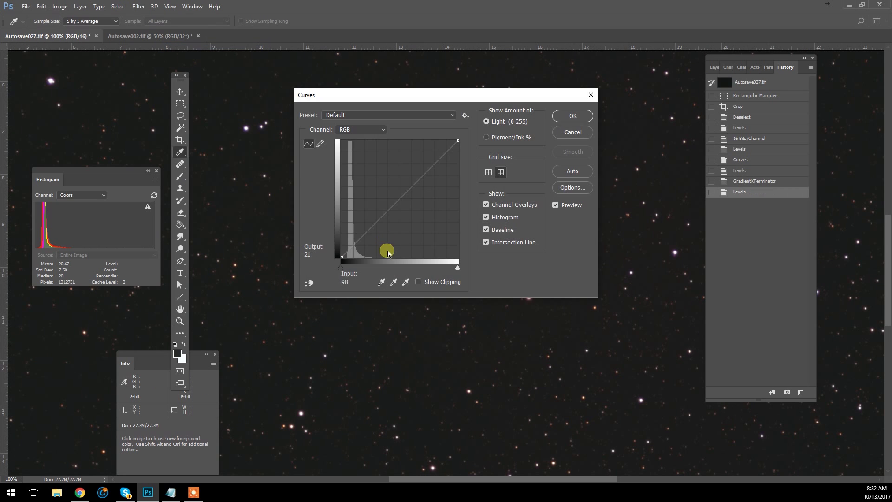
drag(453, 98, 642, 141)
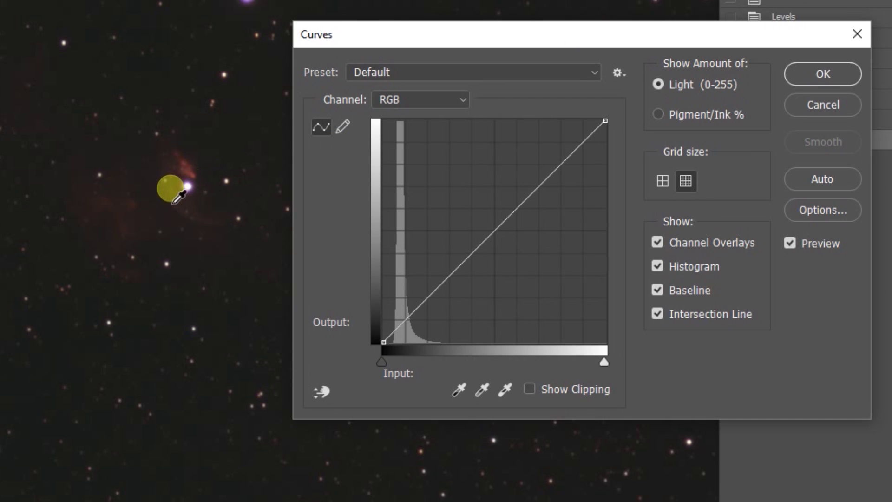
ctrl+click(106, 214)
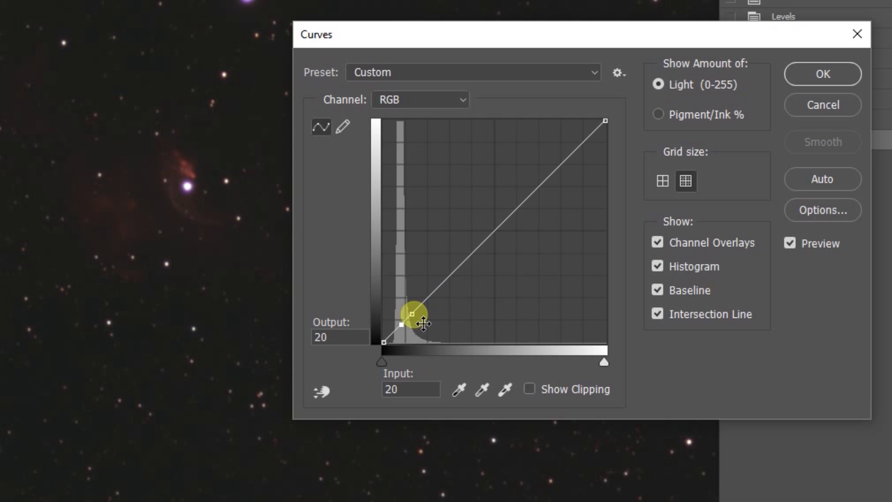
drag(423, 324, 423, 275)
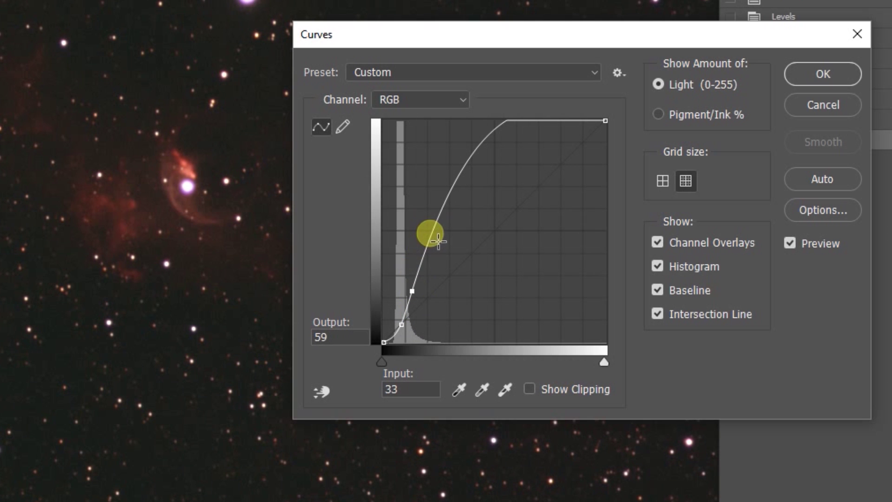
drag(438, 240, 444, 218)
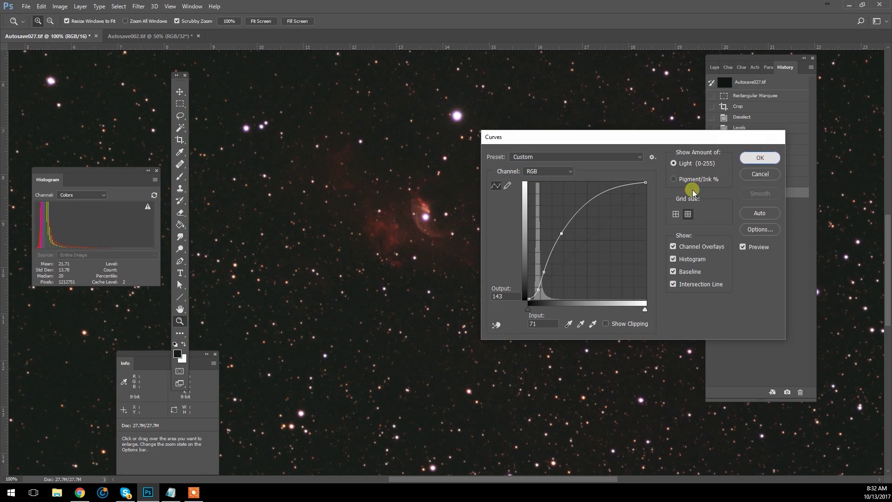
key(Return)
alt+click(543, 293)
Zoom to 100% on the nebula and scroll the Actions panel to the Astronomy Tools set
click(457, 277)
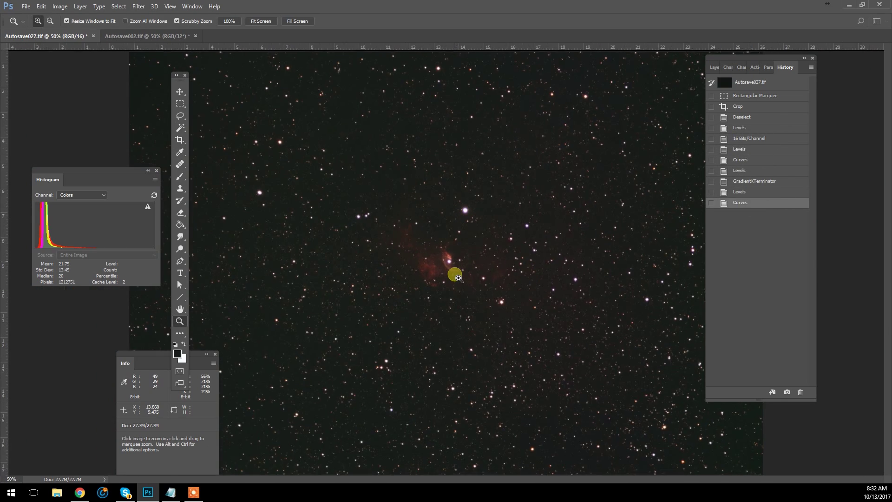
click(457, 277)
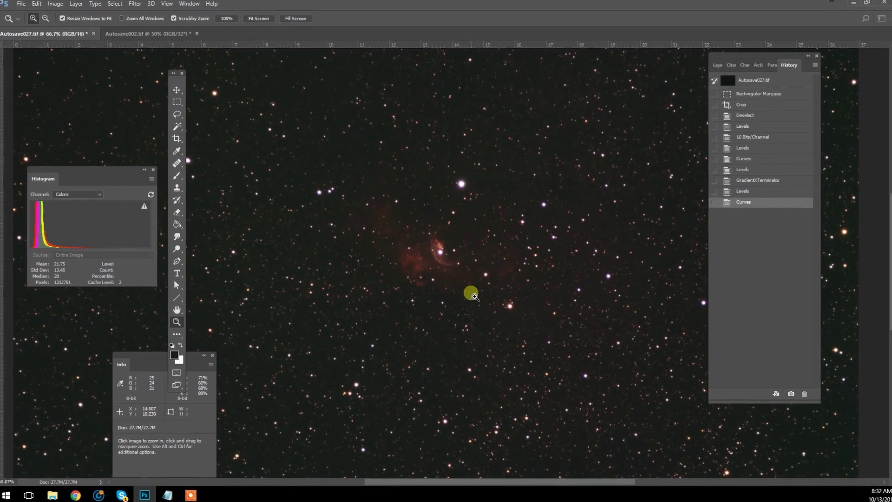
click(438, 290)
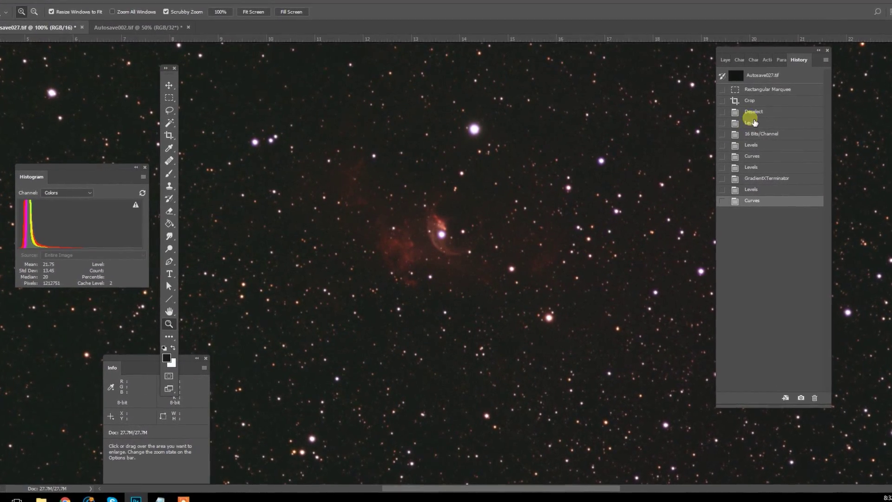
click(770, 61)
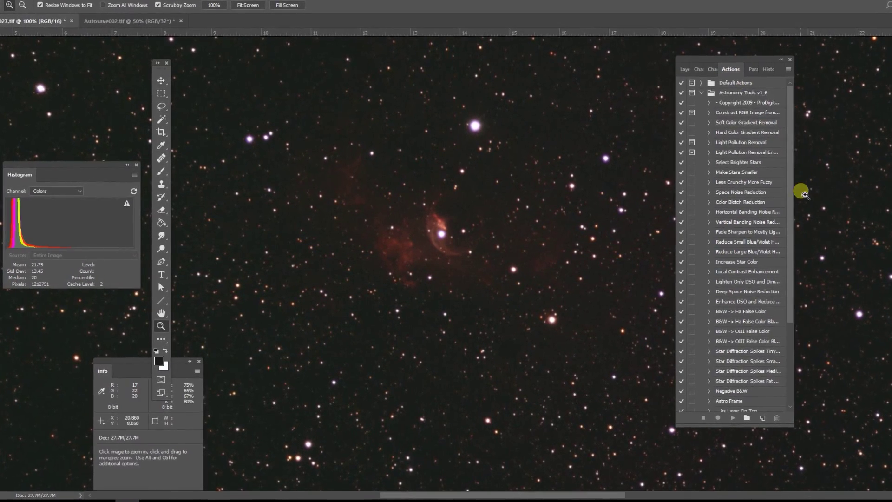
drag(794, 192, 790, 302)
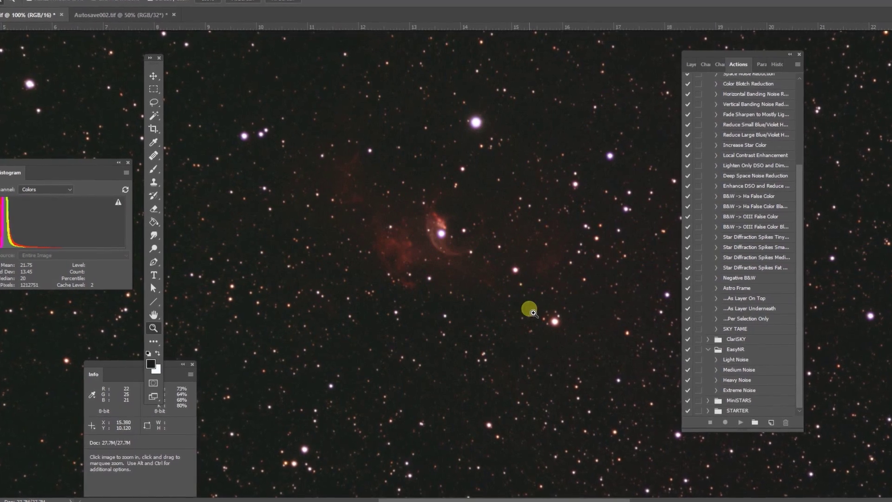